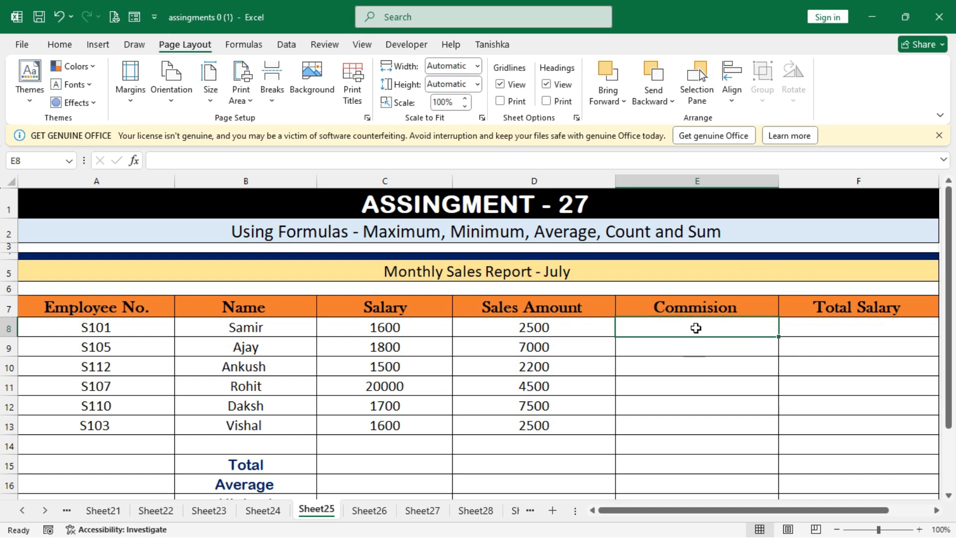
# Enter the commission rate 15% in cell A15, beside the Total label.
pyautogui.scroll(-2, 611, 348)
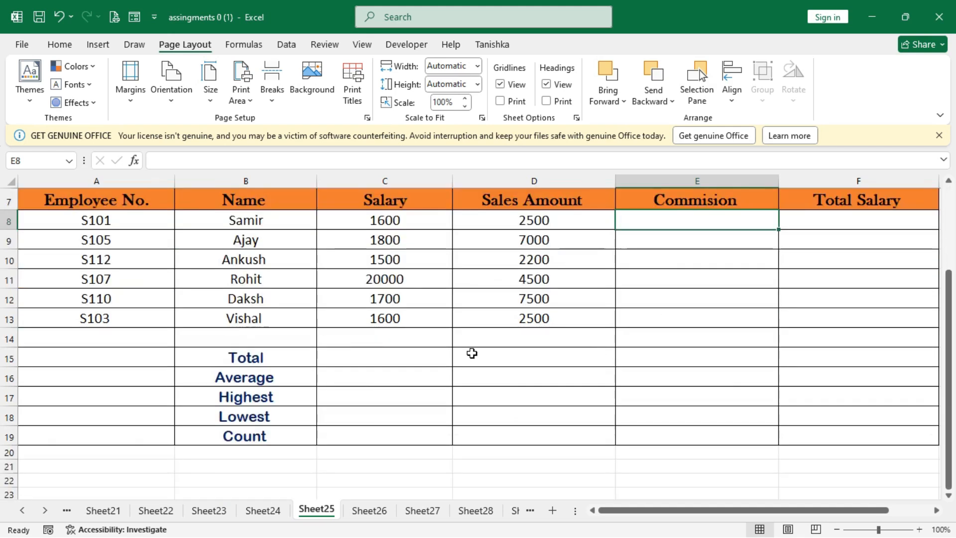
pyautogui.click(107, 355)
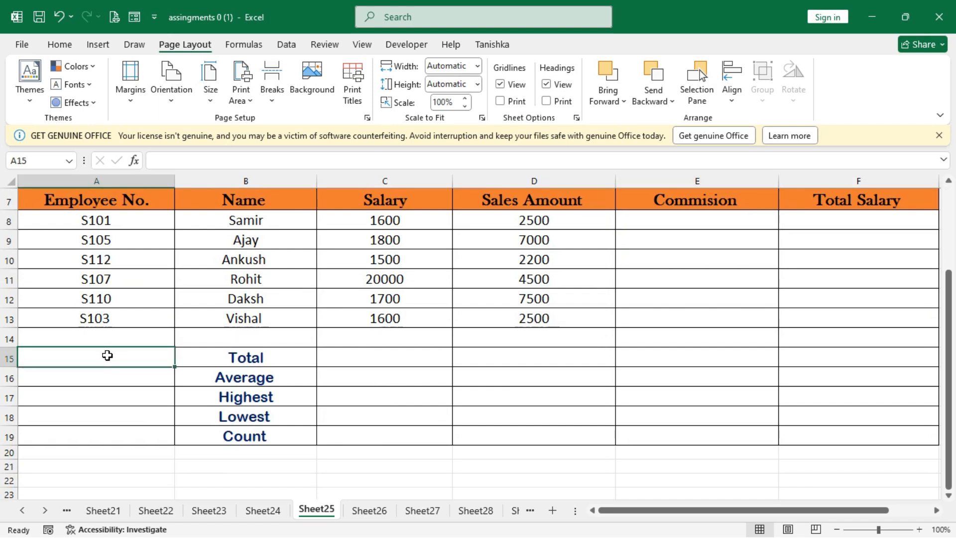
pyautogui.write('15')
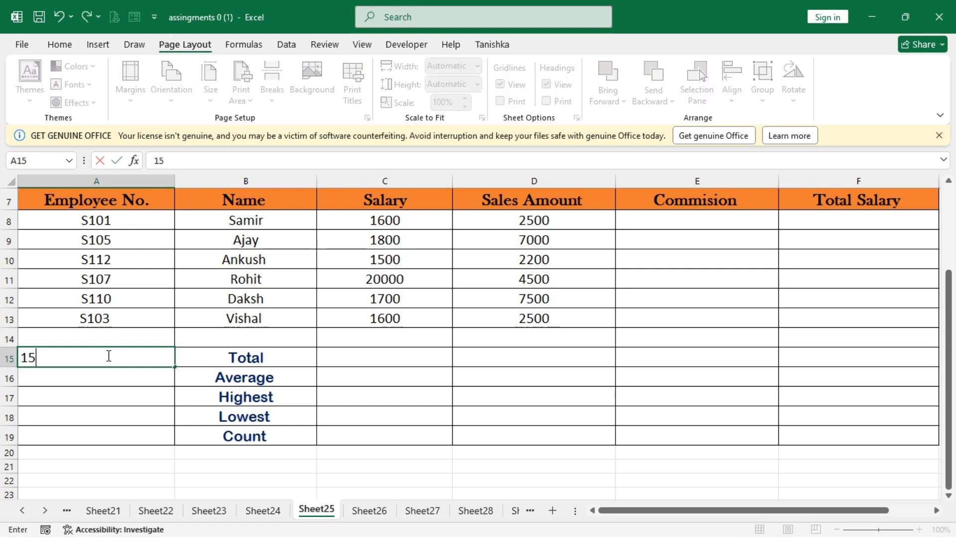
pyautogui.write('%')
pyautogui.click(592, 387)
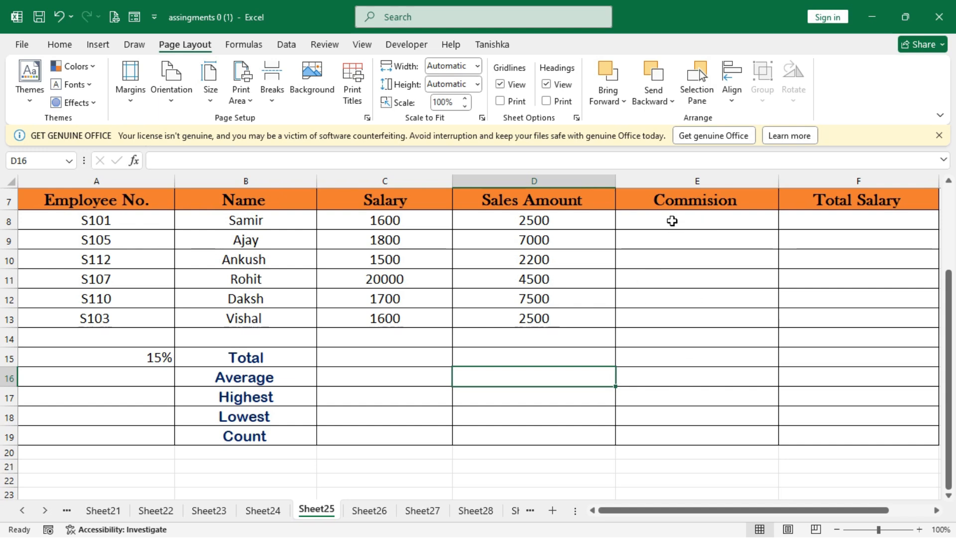
# Calculate the first employee's commission in E8 with the formula =D8*$A$15, locking the rate cell as an absolute reference.
pyautogui.click(672, 221)
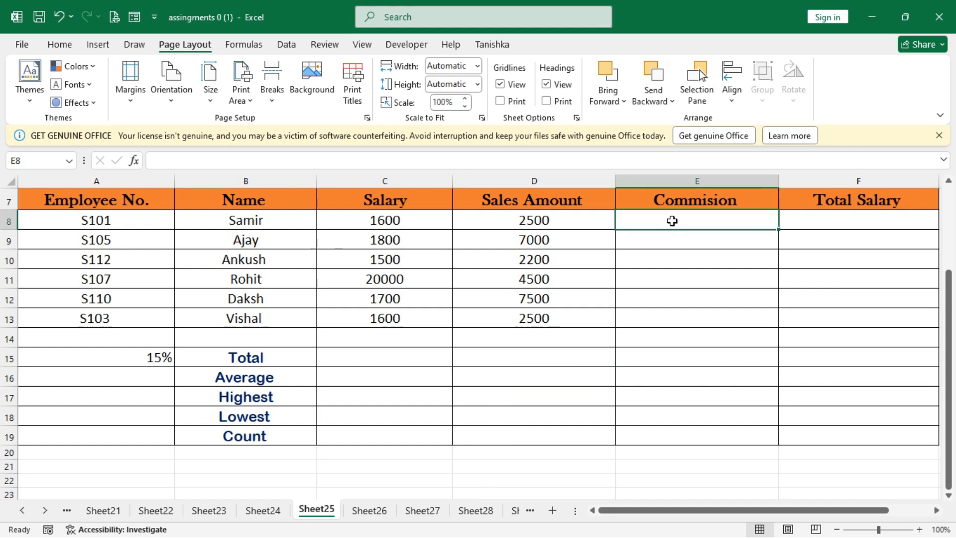
pyautogui.write('=')
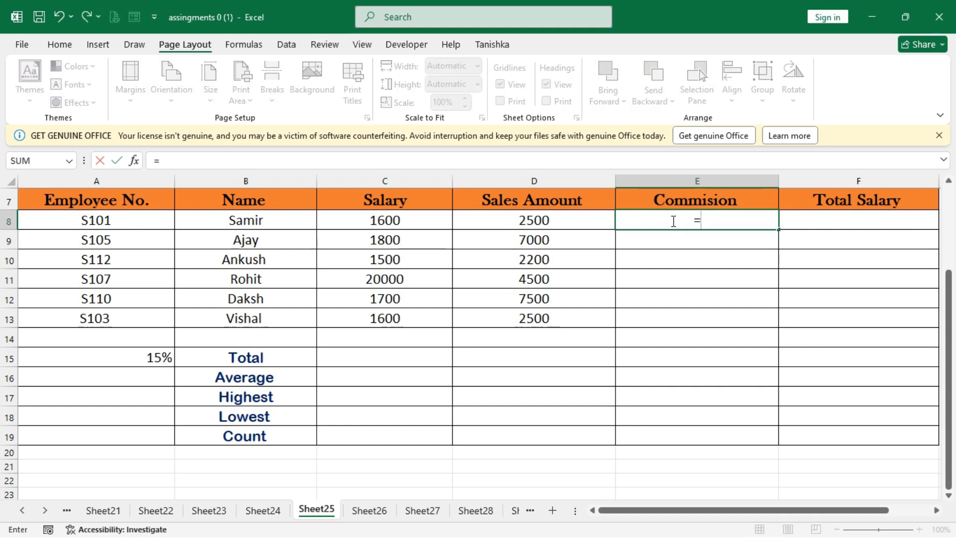
pyautogui.click(540, 221)
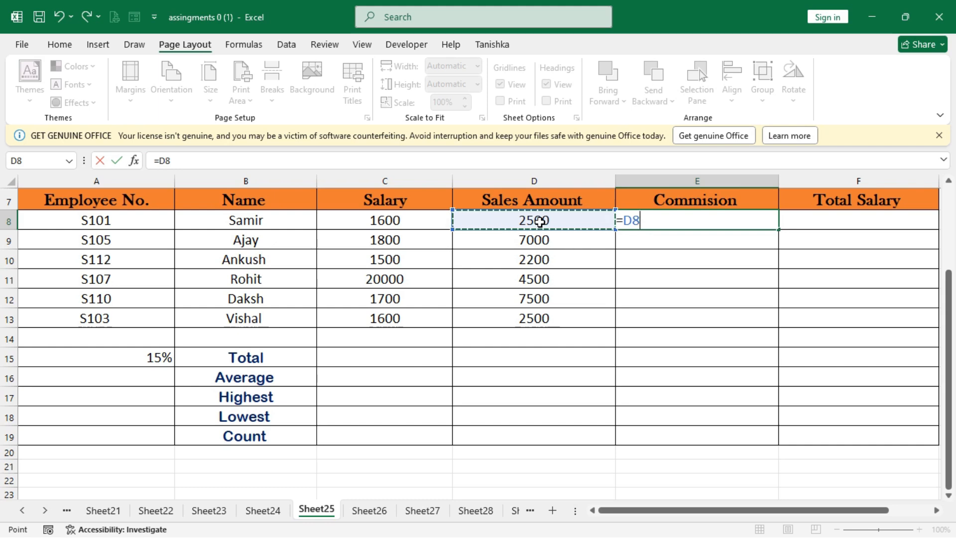
pyautogui.write('*')
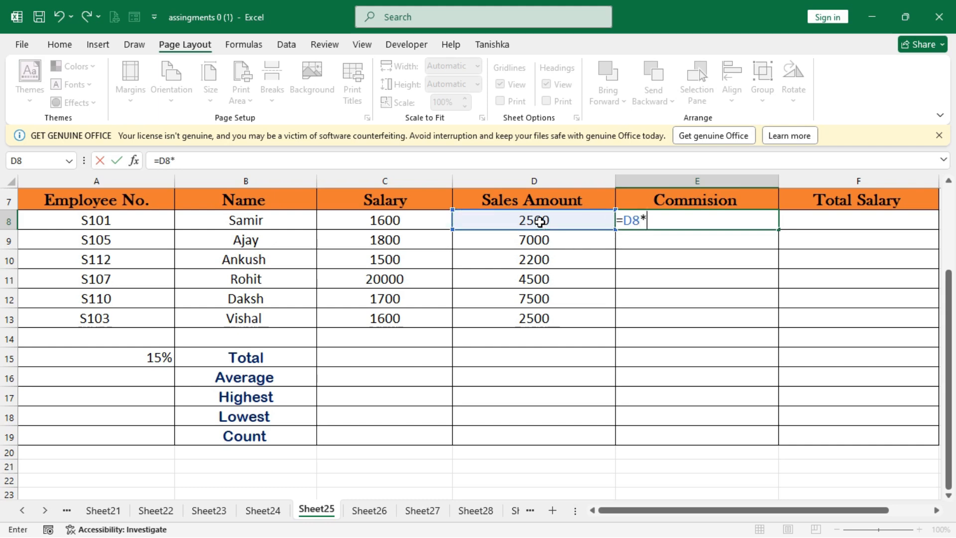
pyautogui.click(106, 356)
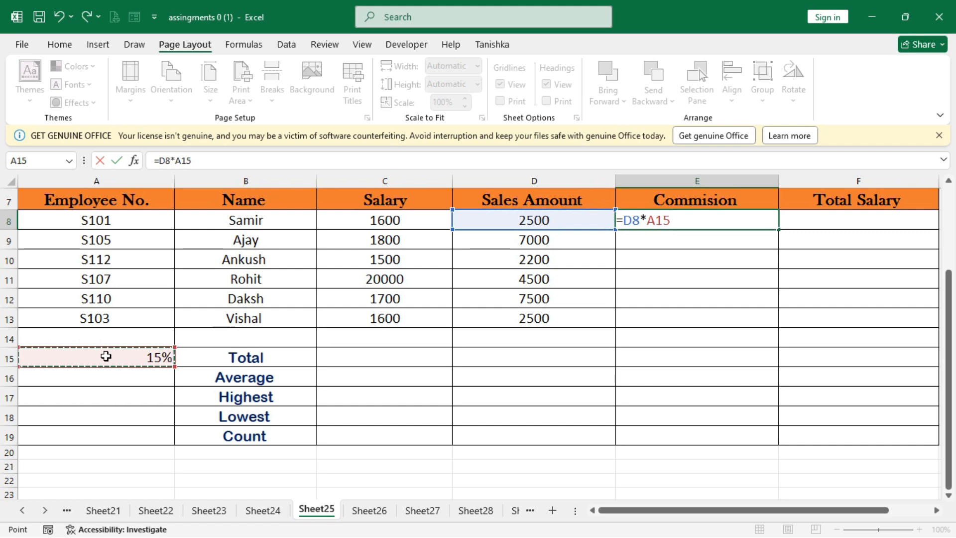
pyautogui.press('F4')
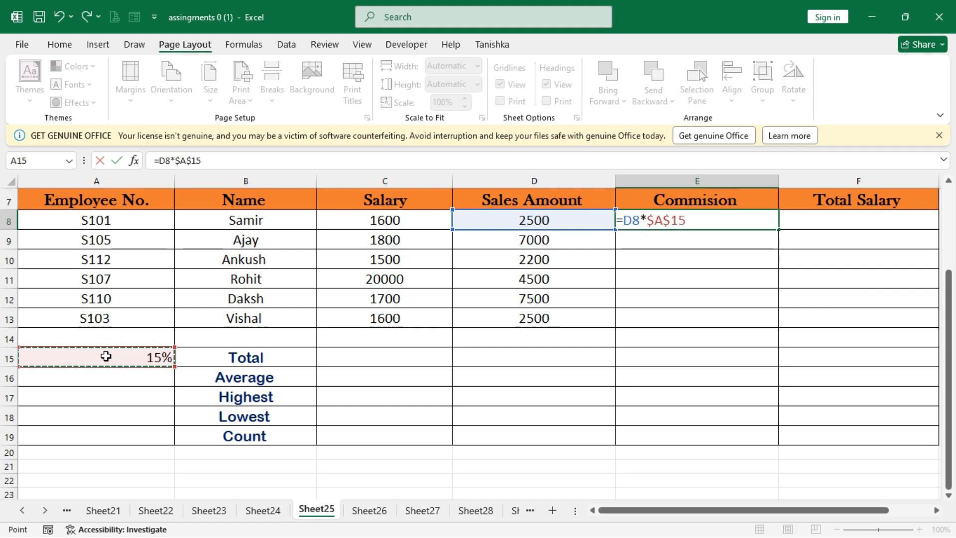
pyautogui.press('Return')
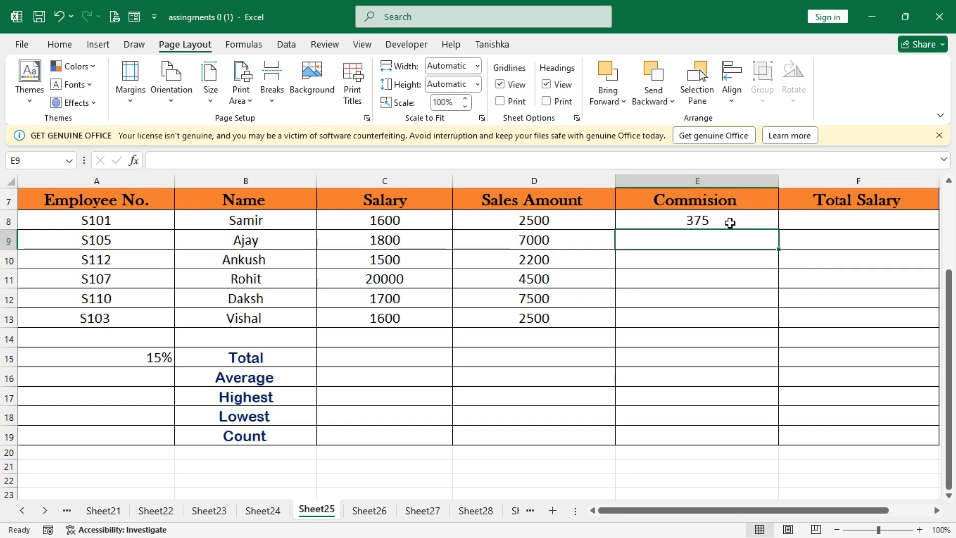
# Fill the commission formula from E8 down through E13 for all employees.
pyautogui.moveTo(729, 220); pyautogui.dragTo(732, 313)
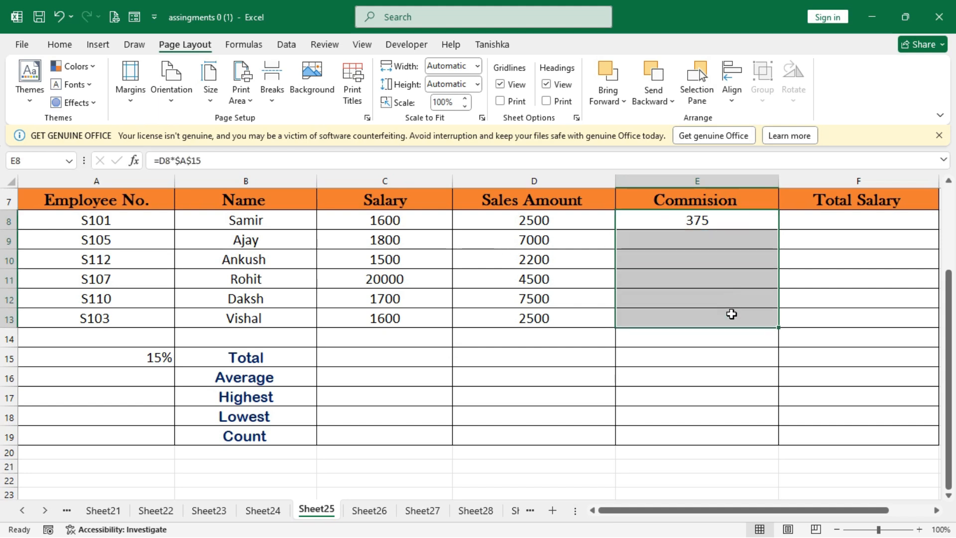
pyautogui.hotkey('ctrl', 'd')
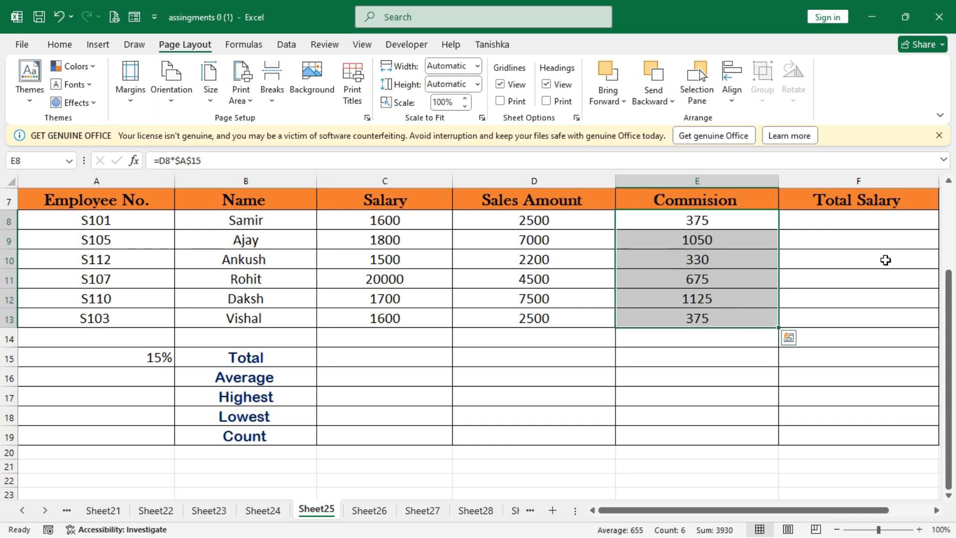
pyautogui.click(841, 220)
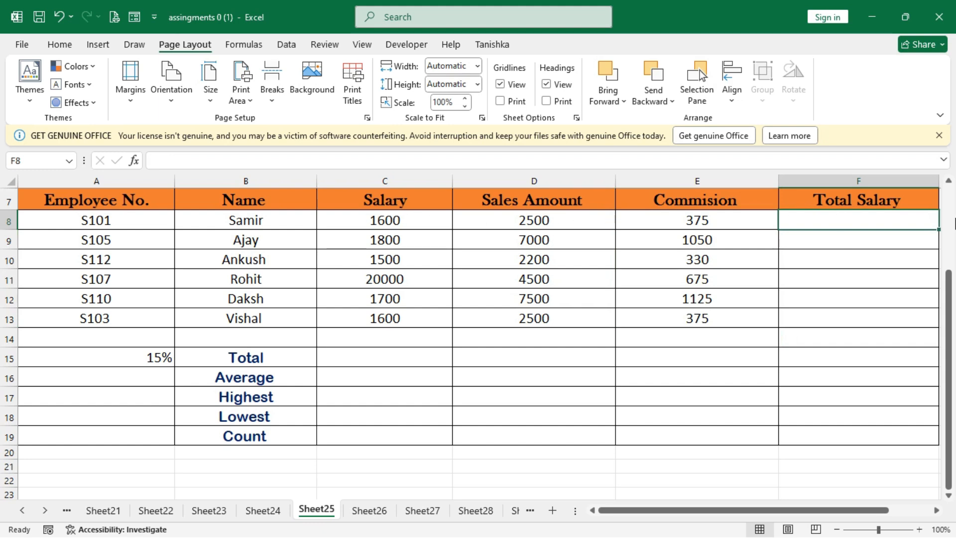
# Clear all the commission formulas from E8:E13.
pyautogui.moveTo(715, 215); pyautogui.dragTo(720, 321)
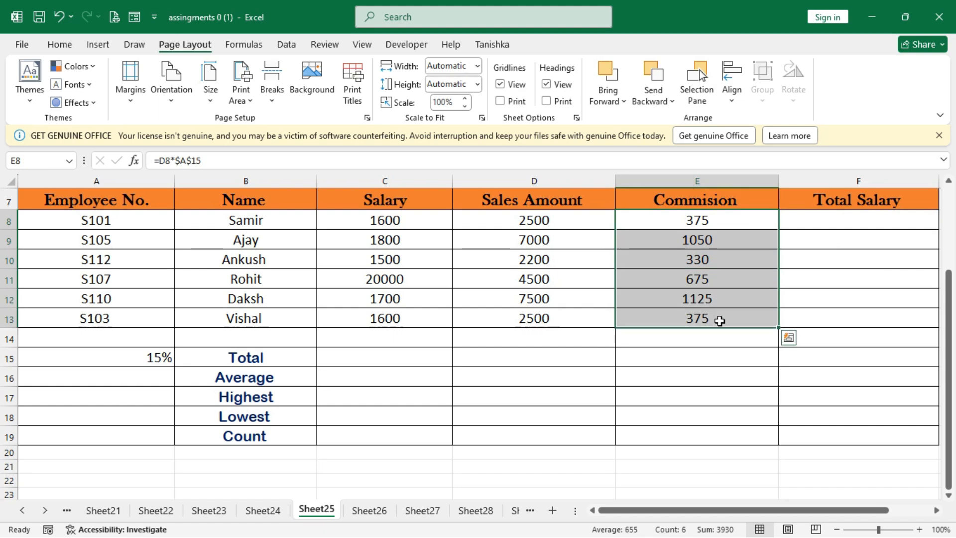
pyautogui.press('Delete')
# Enter individual commission rates for the first three employees: 5% in E8, 10% in E9 and 4% in E10.
pyautogui.click(671, 224)
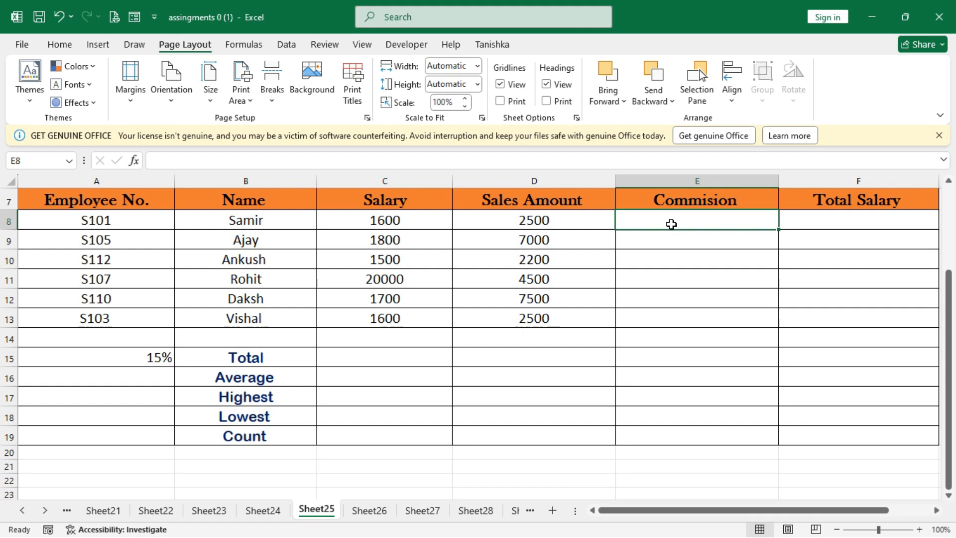
pyautogui.write('5%')
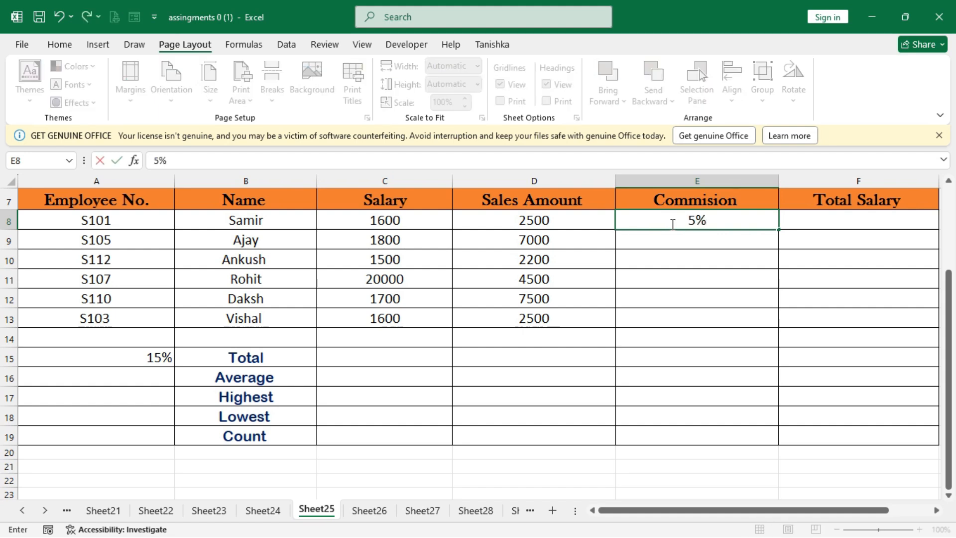
pyautogui.press('Return')
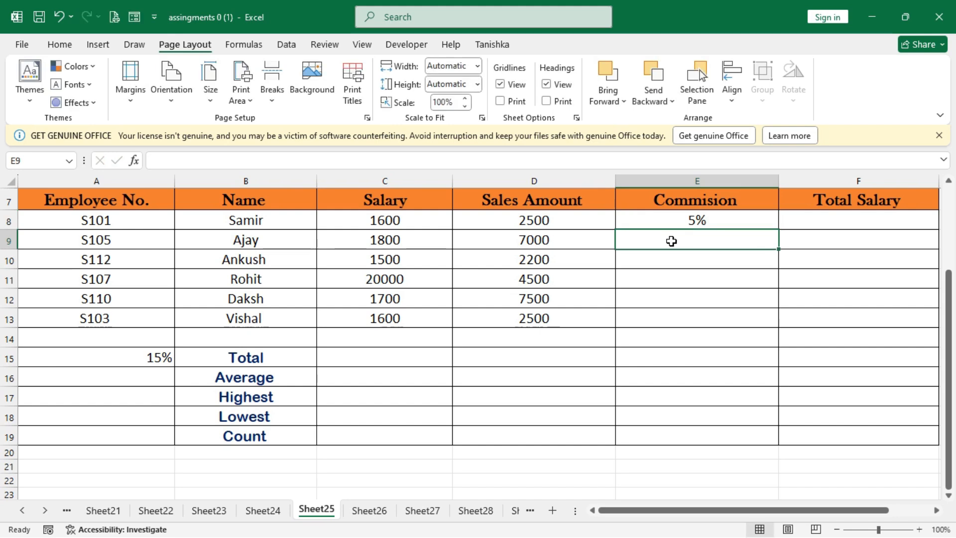
pyautogui.write('10')
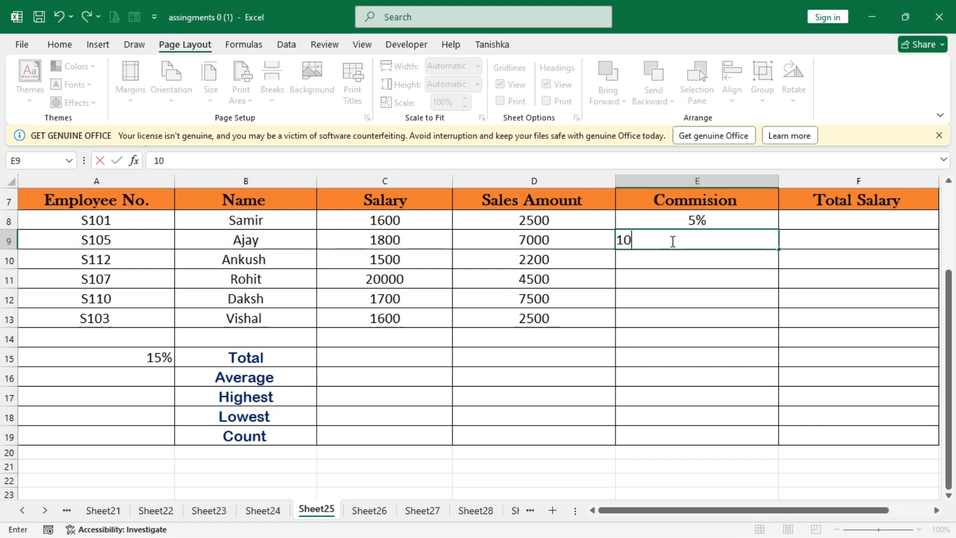
pyautogui.write('%')
pyautogui.press('Return')
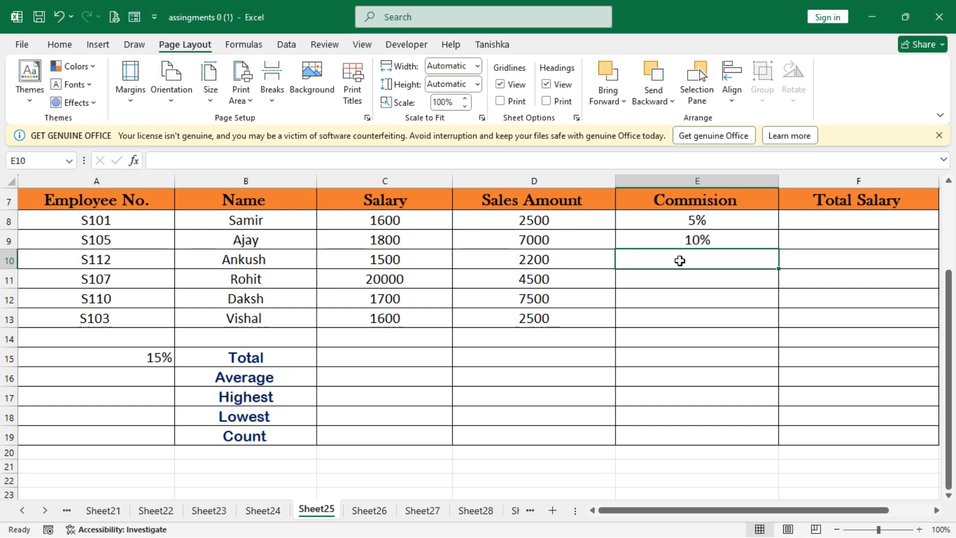
pyautogui.write('4%')
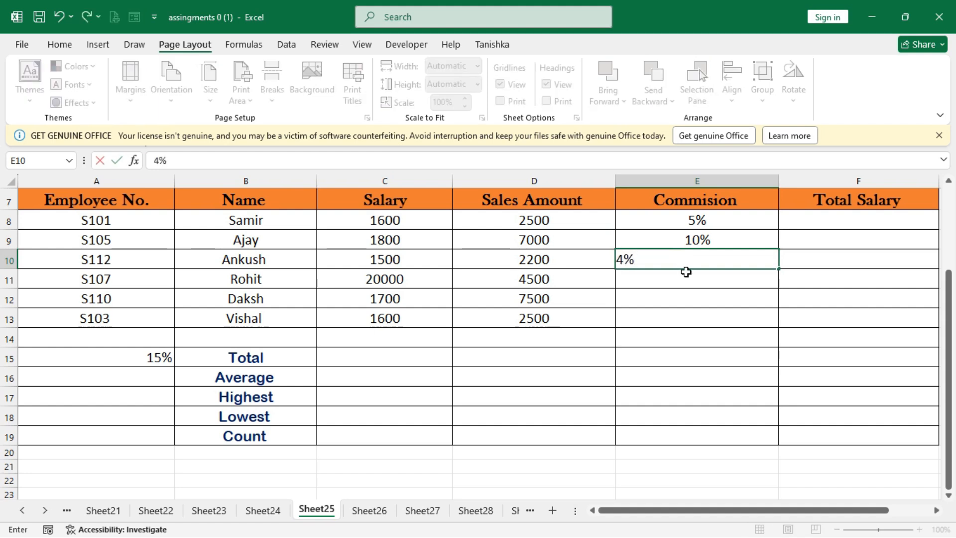
# Enter commission rates for the last three employees: 7% in E11, 12% in E12 and 5% in E13.
pyautogui.click(691, 280)
pyautogui.write('7%')
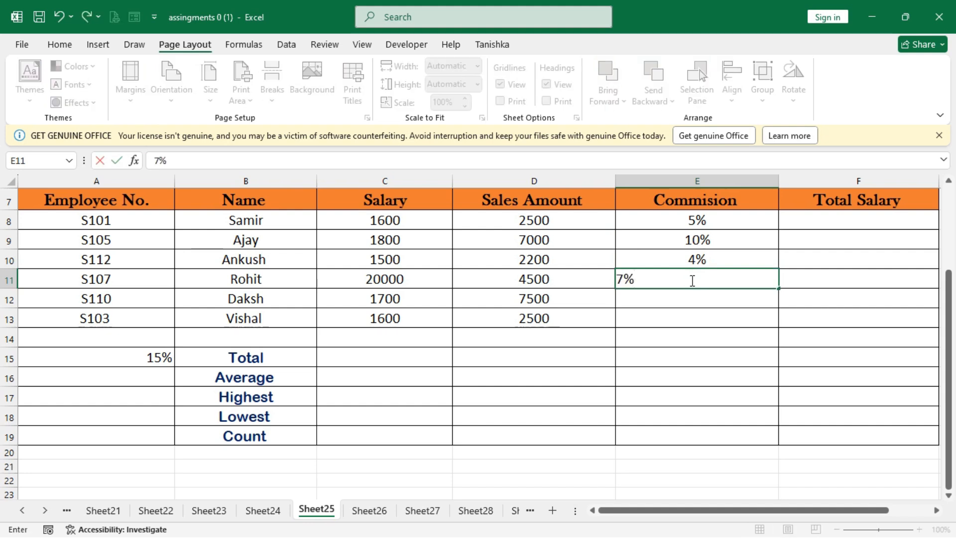
pyautogui.click(708, 295)
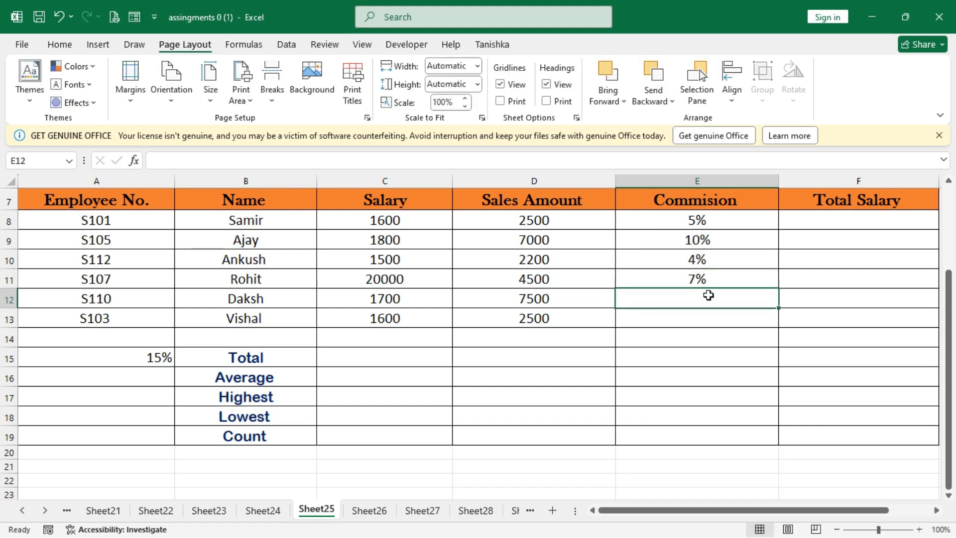
pyautogui.write('12%')
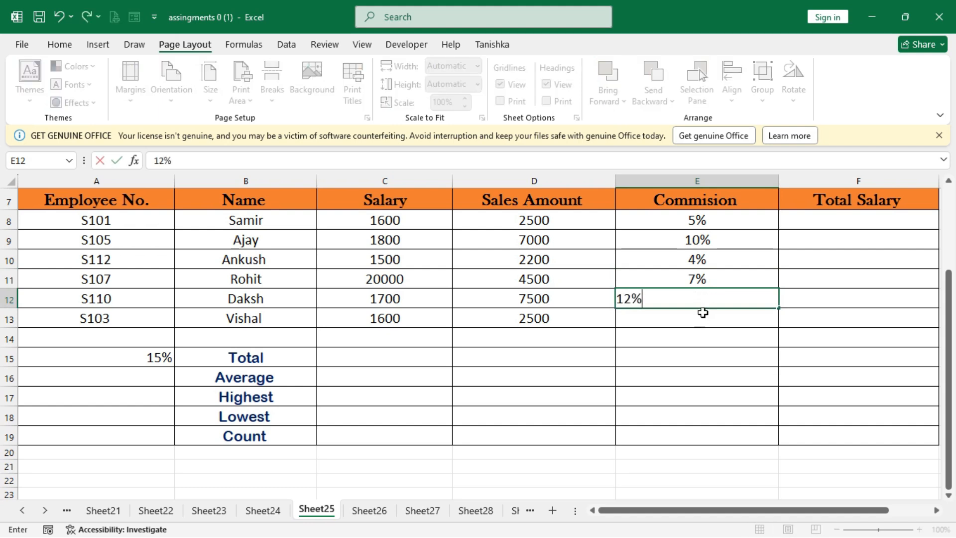
pyautogui.click(702, 314)
pyautogui.write('5')
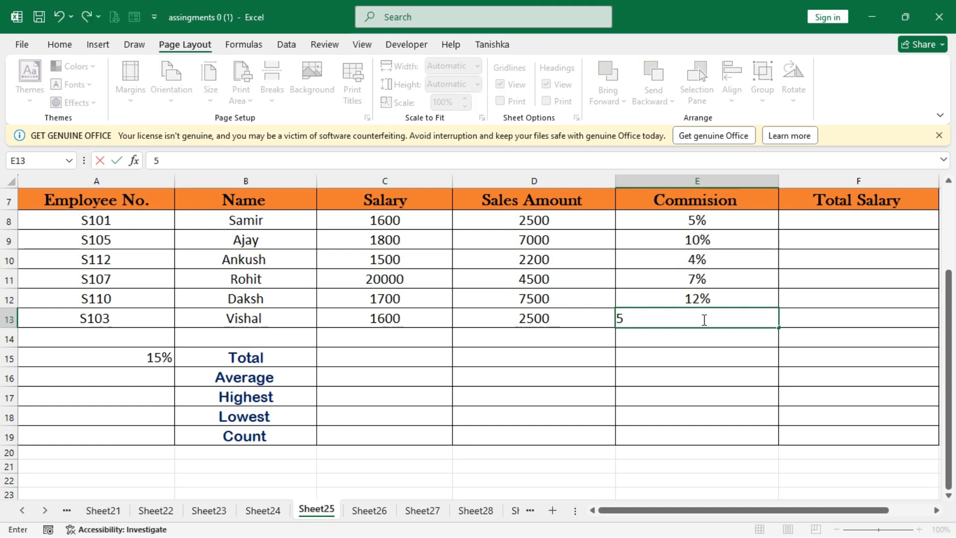
pyautogui.write('%')
pyautogui.click(703, 352)
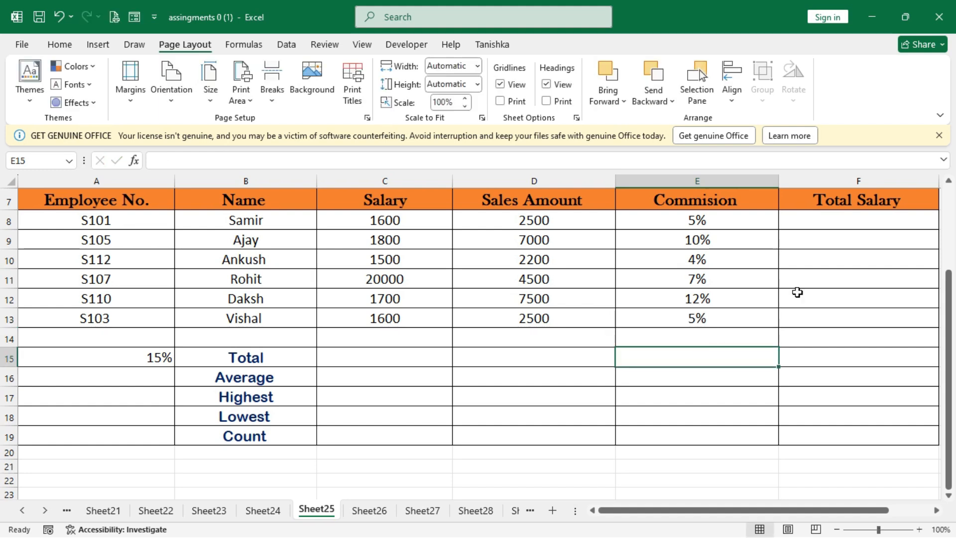
# Enter the formula =(C8+D8)+(D8*E8) in F8 to calculate the first employee's total salary.
pyautogui.click(814, 218)
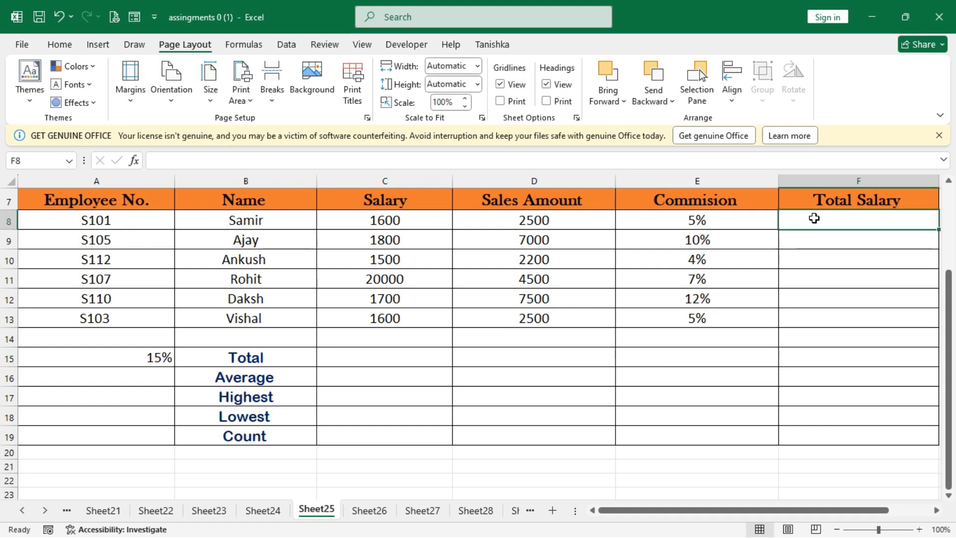
pyautogui.write('=')
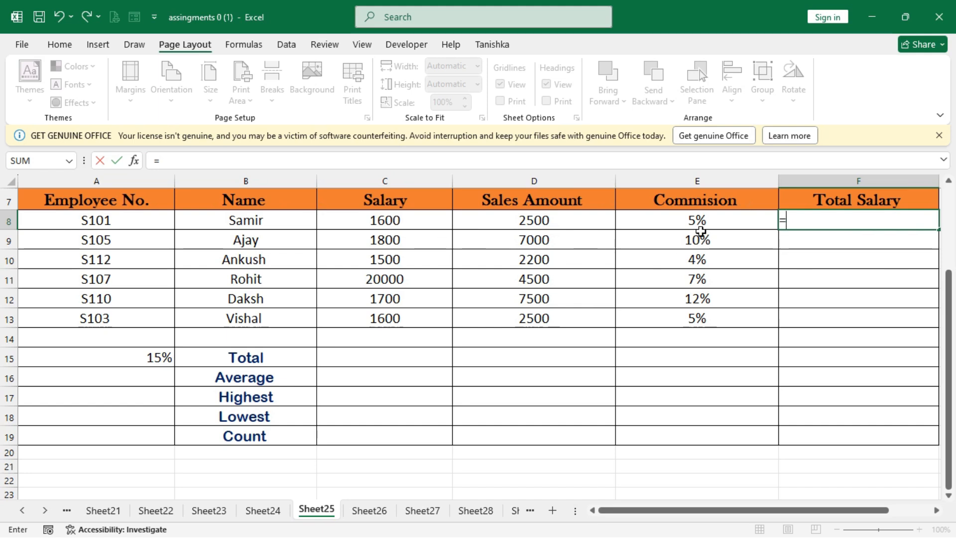
pyautogui.write('(')
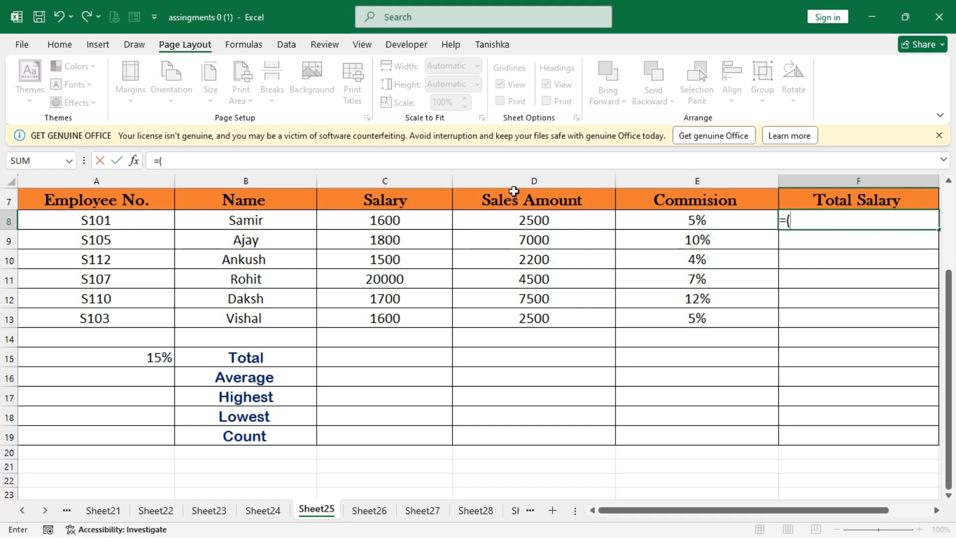
pyautogui.click(383, 222)
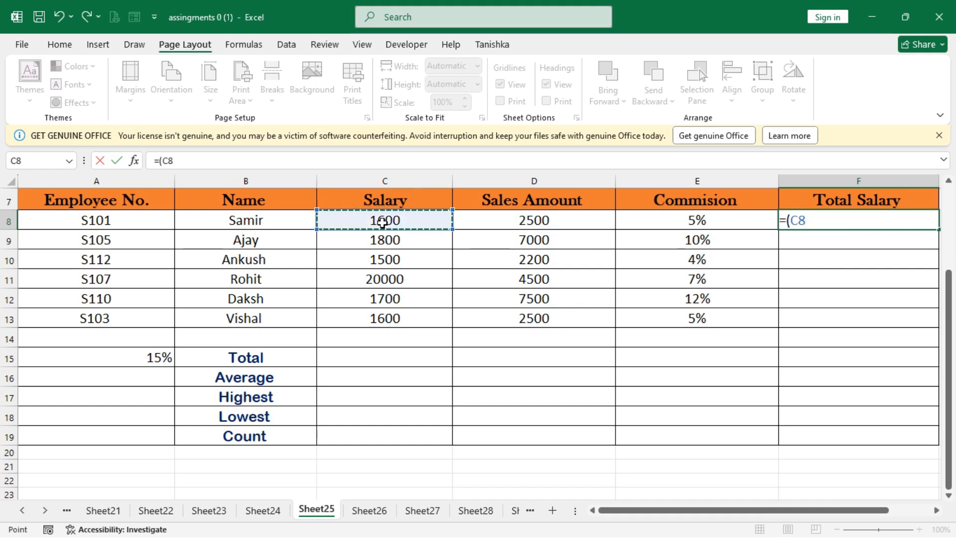
pyautogui.write('+')
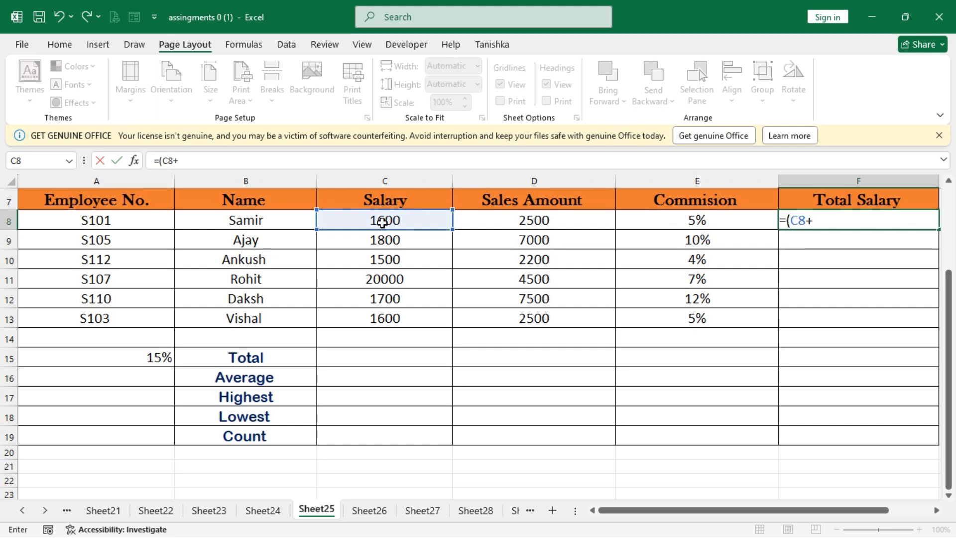
pyautogui.click(500, 225)
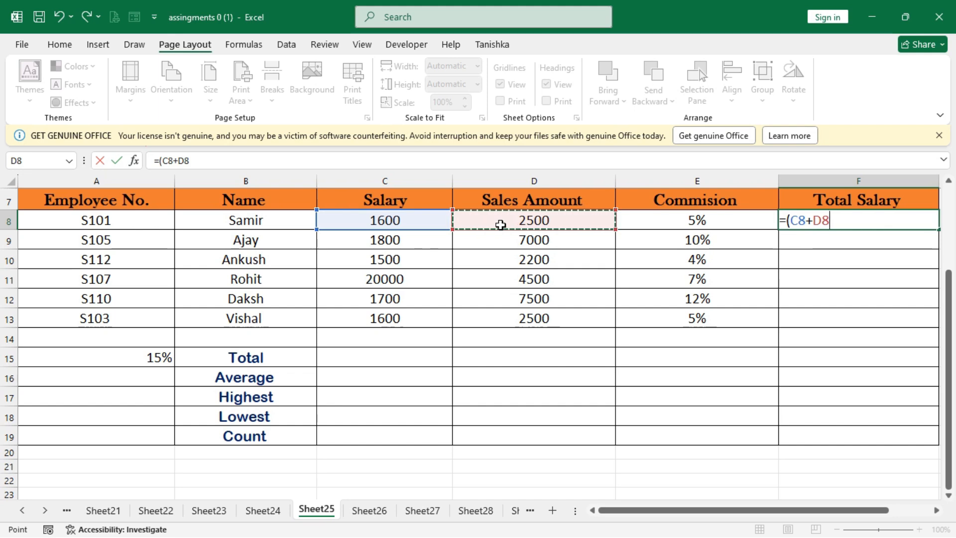
pyautogui.write(')+(')
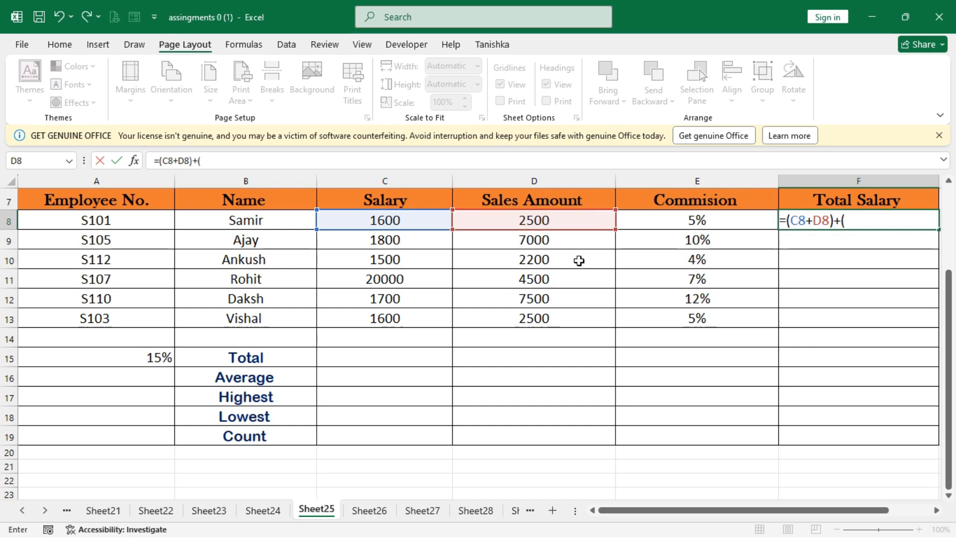
pyautogui.click(547, 221)
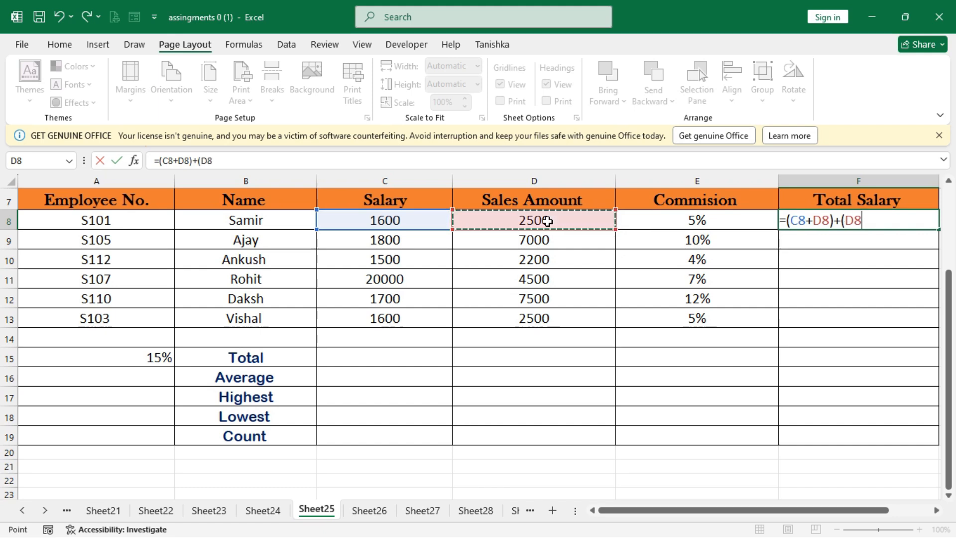
pyautogui.write('*')
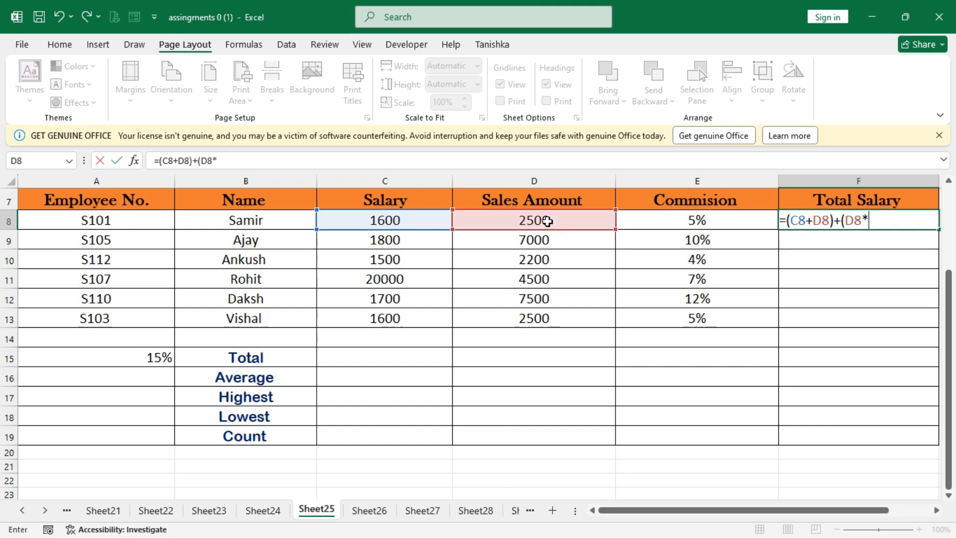
pyautogui.click(696, 220)
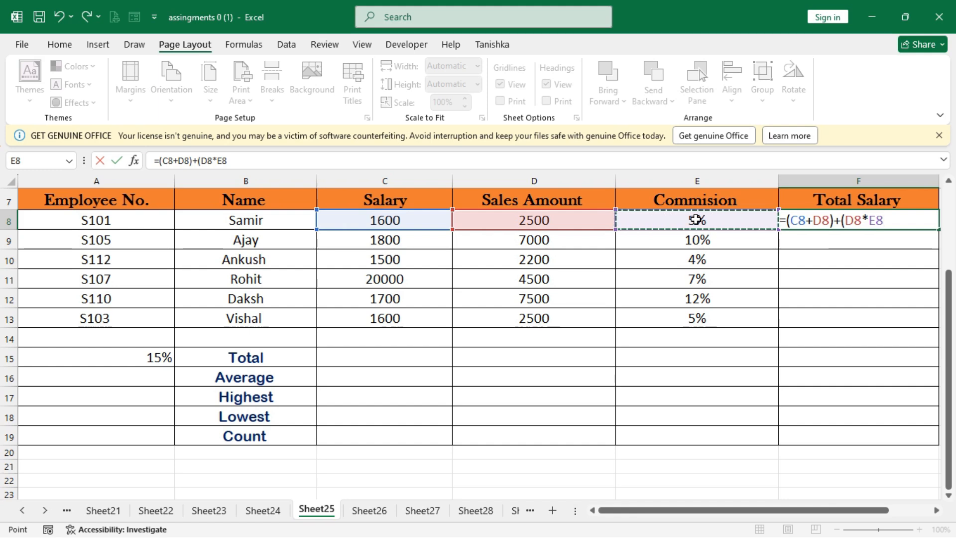
pyautogui.write(')')
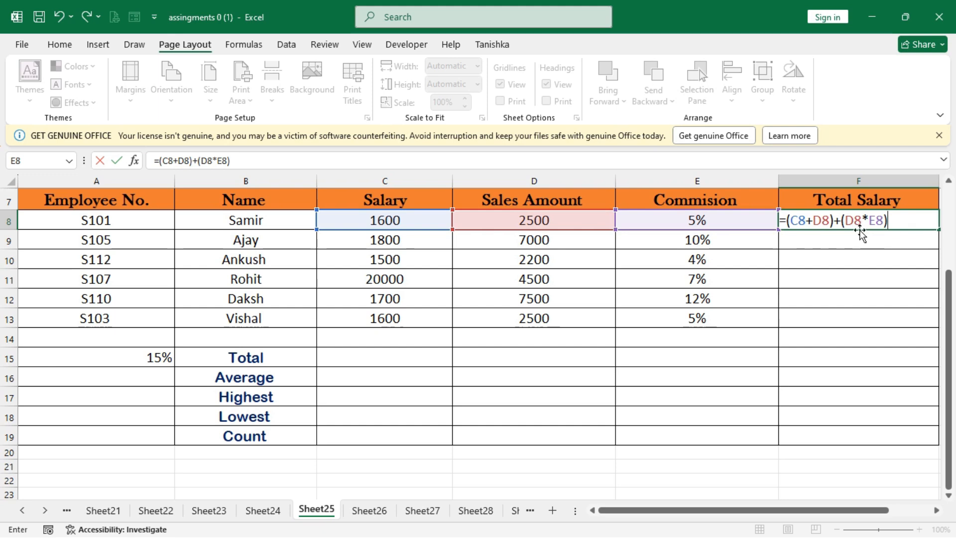
pyautogui.press('Return')
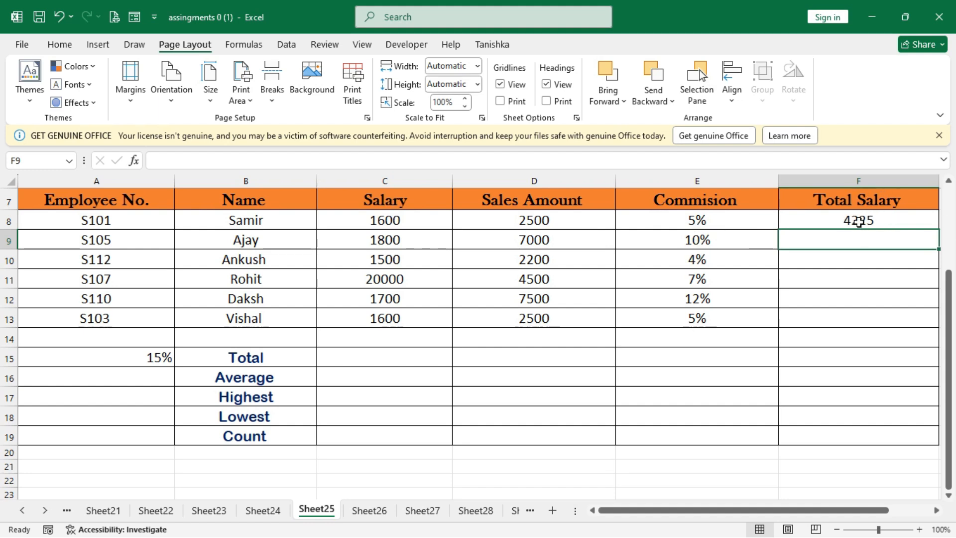
# Fill the total salary formula from F8 down through F13 and check the copied formulas in the column.
pyautogui.click(859, 221)
pyautogui.doubleClick(859, 222)
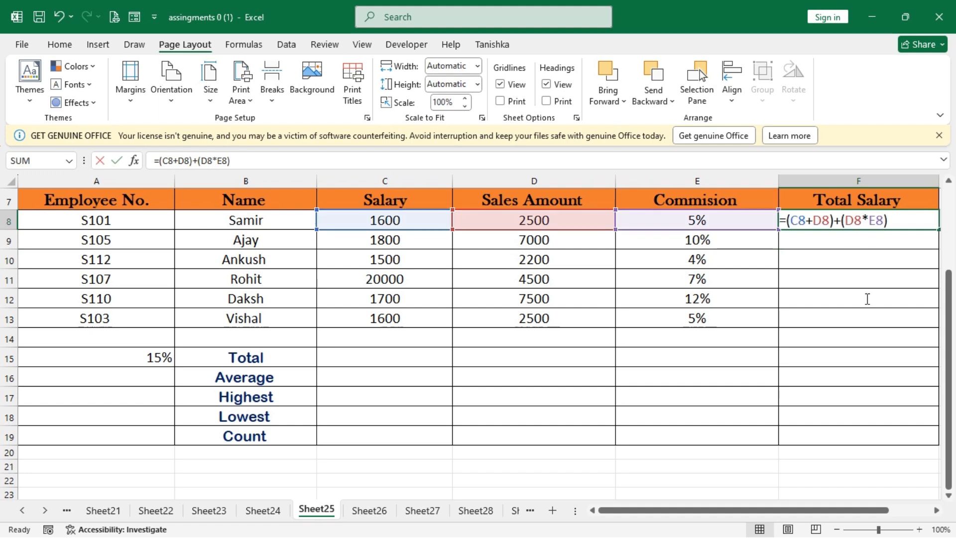
pyautogui.click(873, 331)
pyautogui.moveTo(823, 222); pyautogui.dragTo(830, 325)
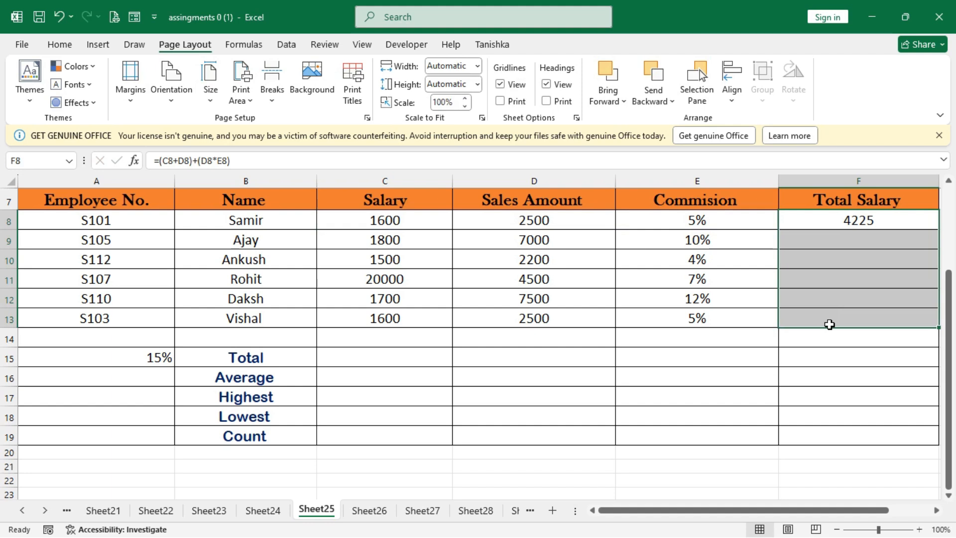
pyautogui.hotkey('ctrl', 'd')
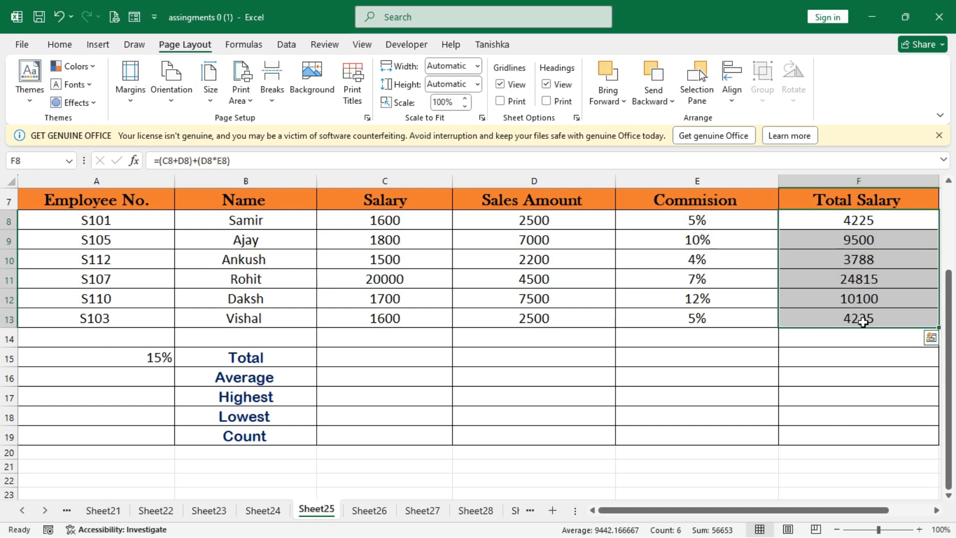
pyautogui.click(865, 298)
pyautogui.click(879, 243)
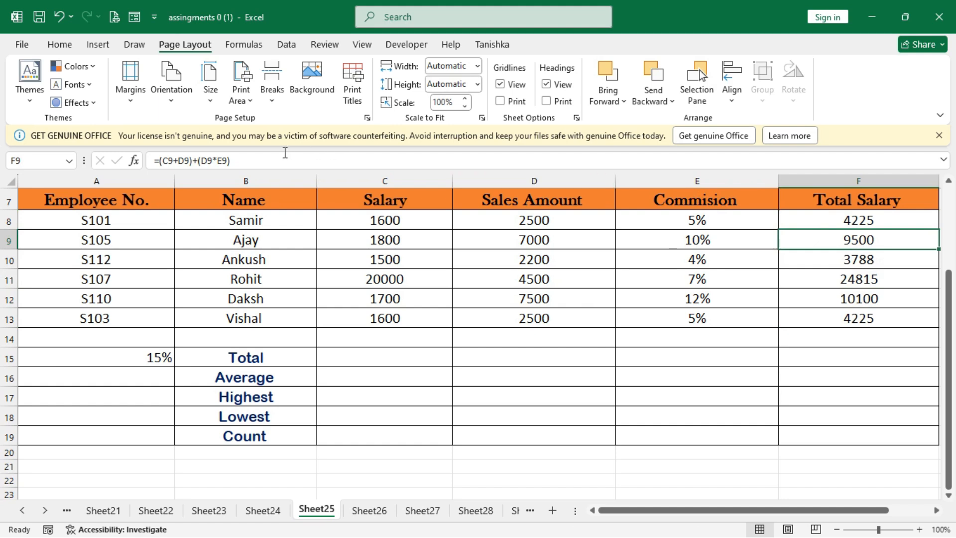
pyautogui.click(880, 266)
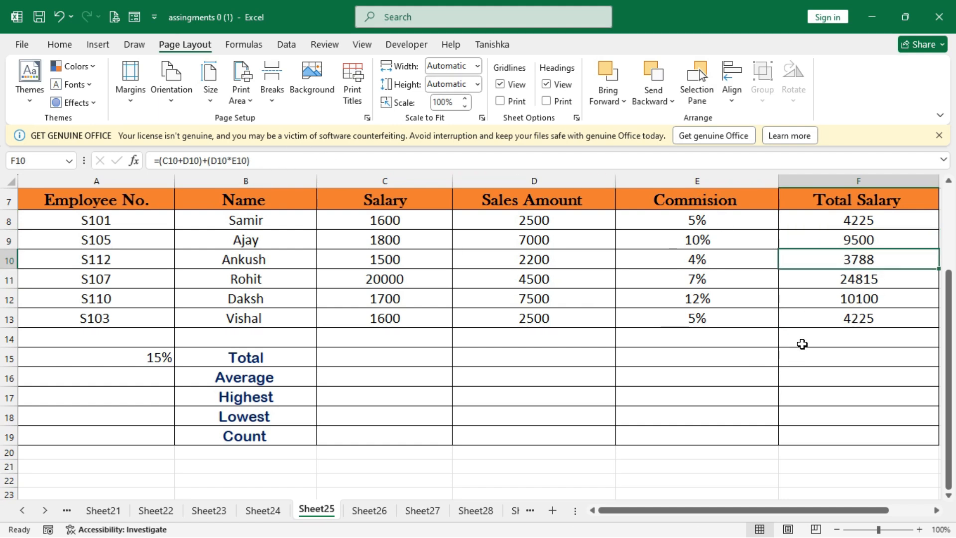
pyautogui.click(804, 324)
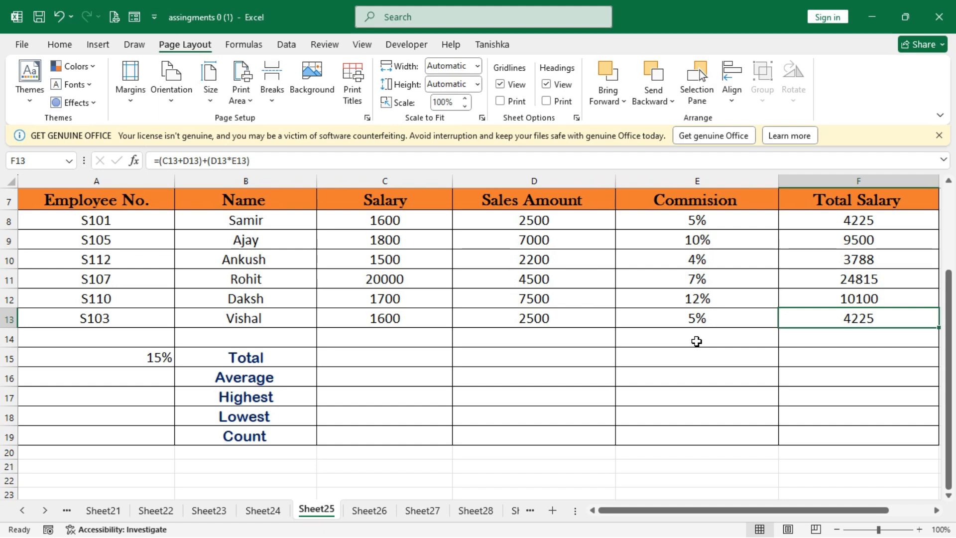
# Calculate the Total in C15 with a SUM formula over the total salaries in F8:F13.
pyautogui.scroll(2, 697, 341)
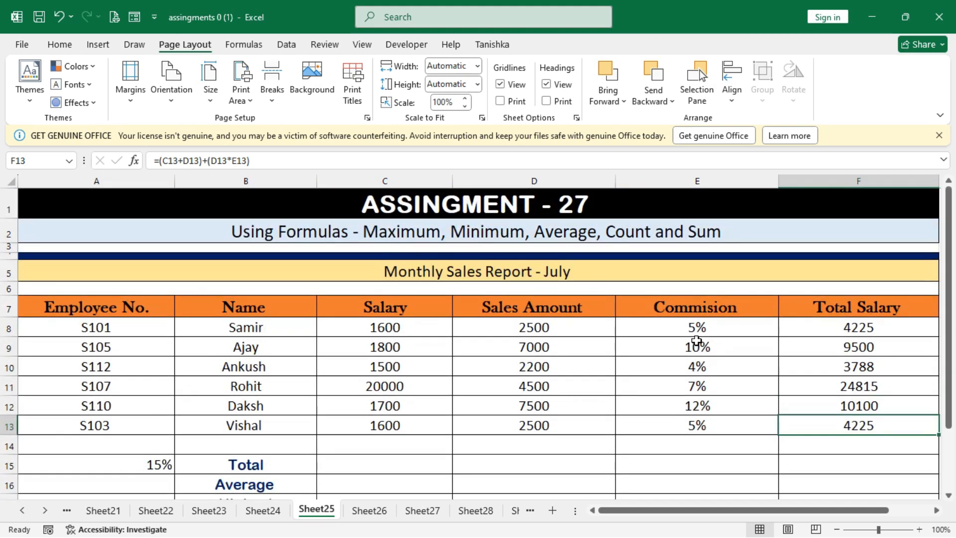
pyautogui.scroll(-2, 696, 341)
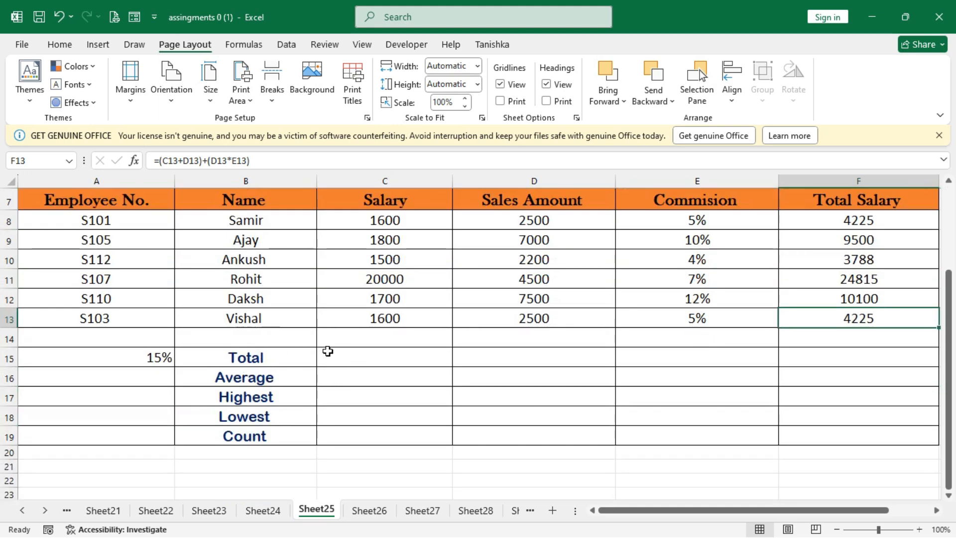
pyautogui.click(365, 357)
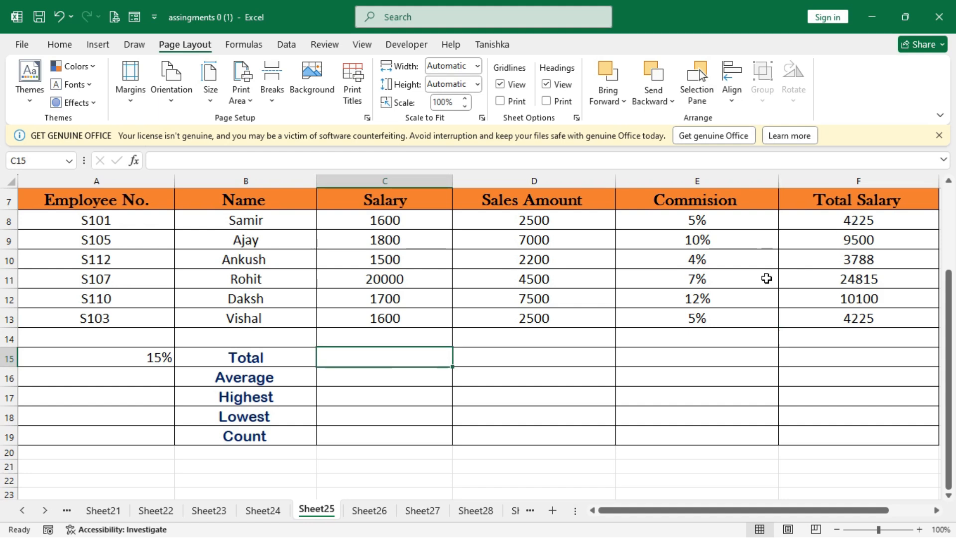
pyautogui.write('=')
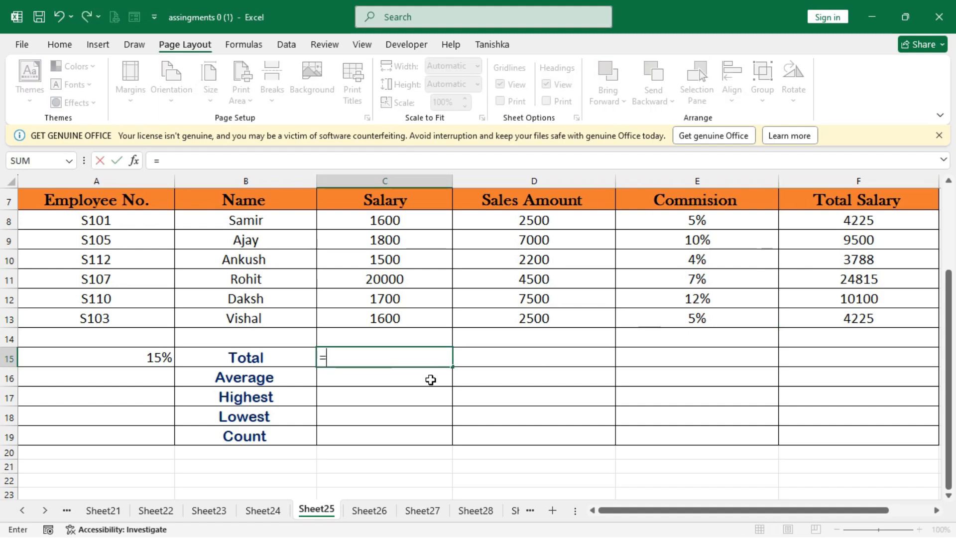
pyautogui.write('sum')
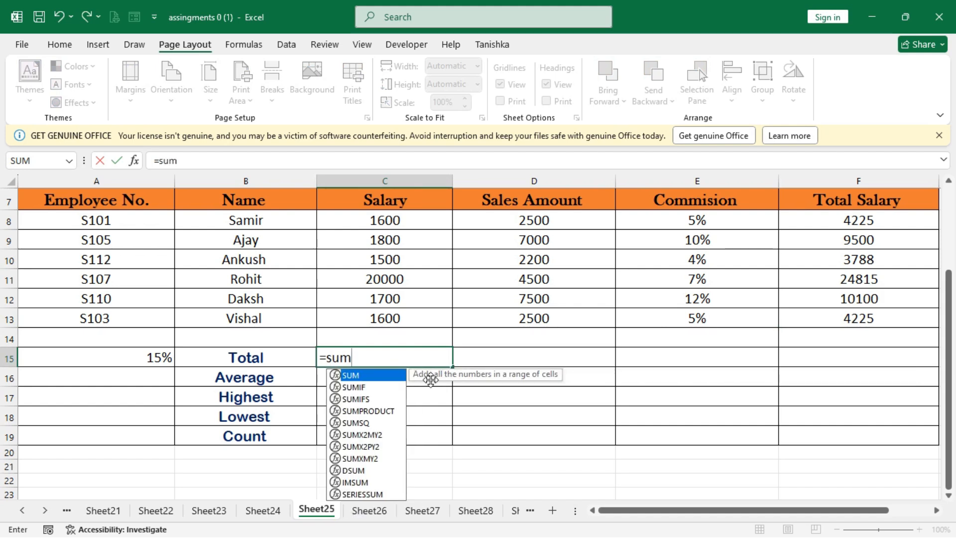
pyautogui.write('(')
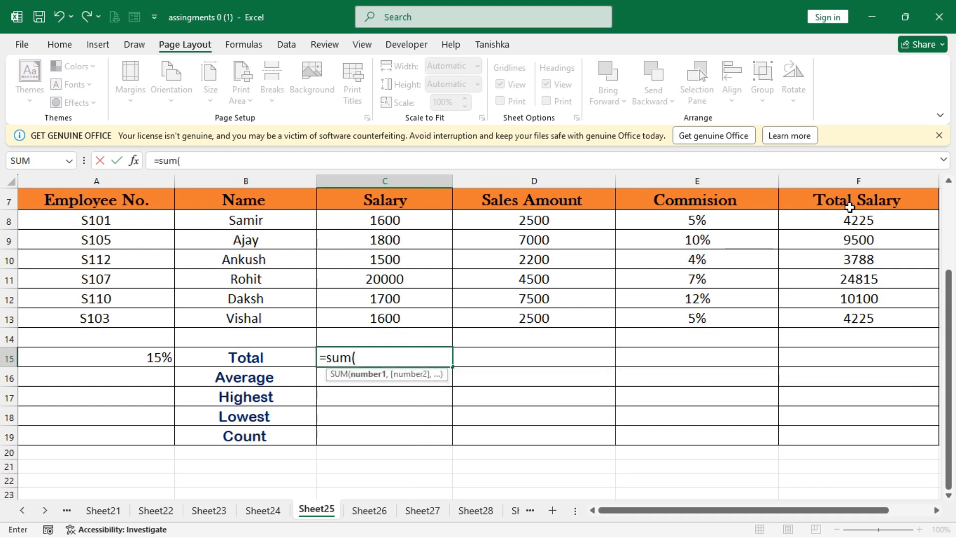
pyautogui.moveTo(842, 220); pyautogui.dragTo(840, 311)
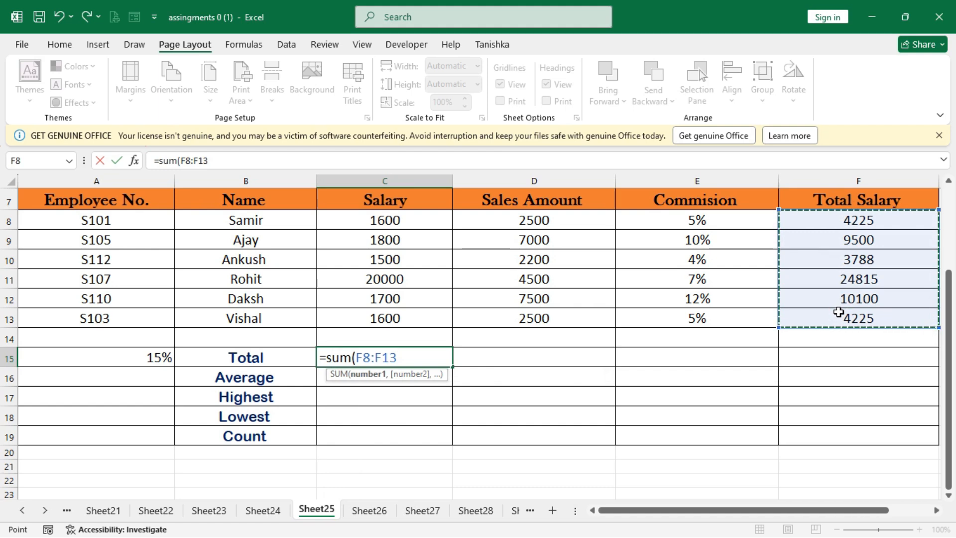
pyautogui.write(')')
pyautogui.press('Return')
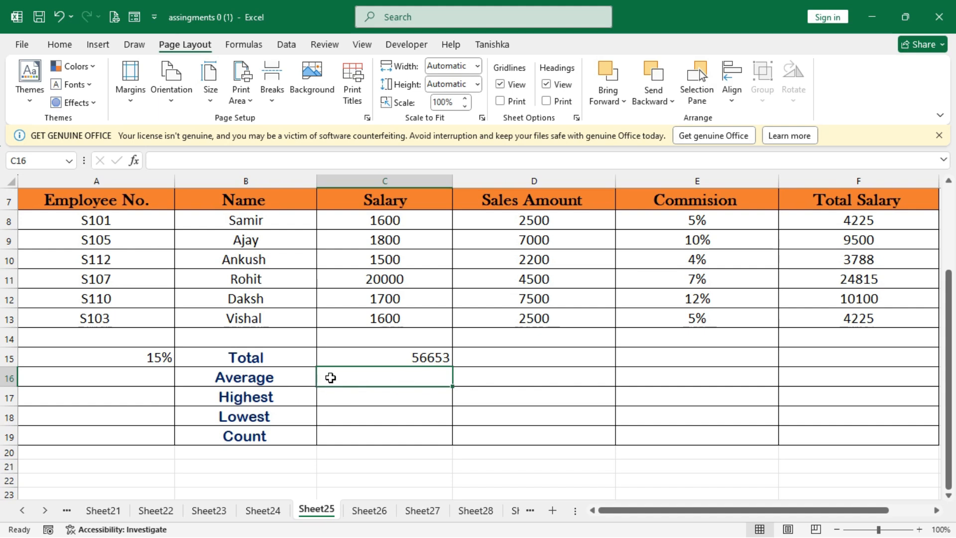
# Calculate the Average in C16 with an AVERAGE formula over the total salaries in F8:F13.
pyautogui.write('=a')
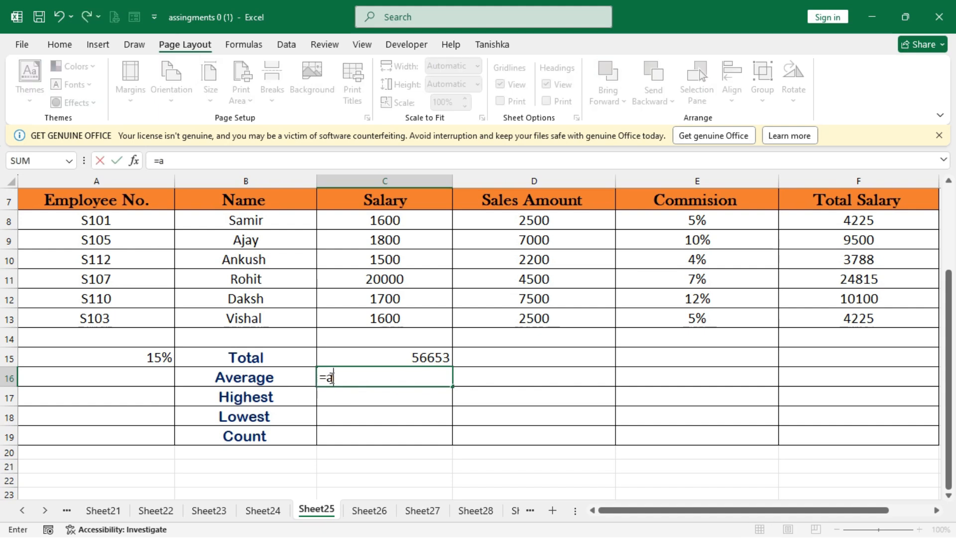
pyautogui.write('verage')
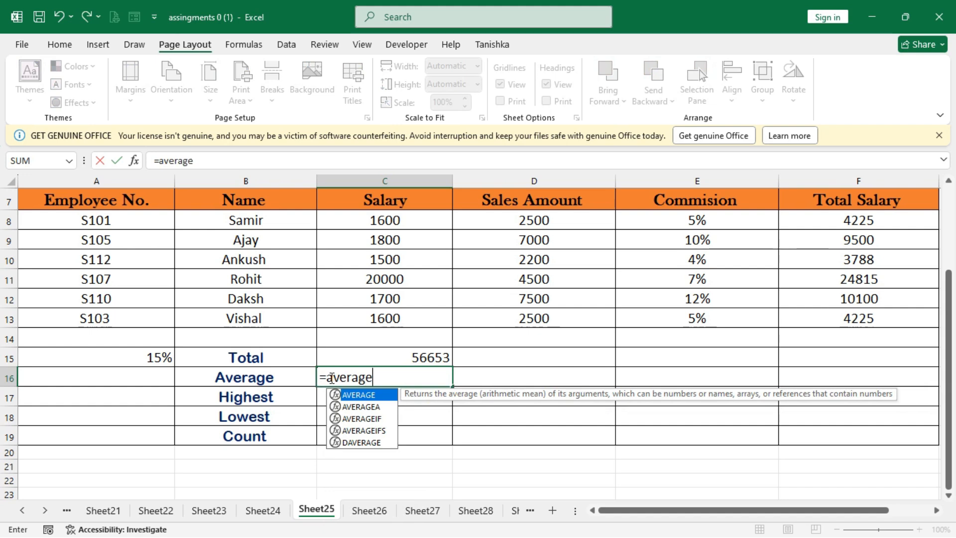
pyautogui.write('(')
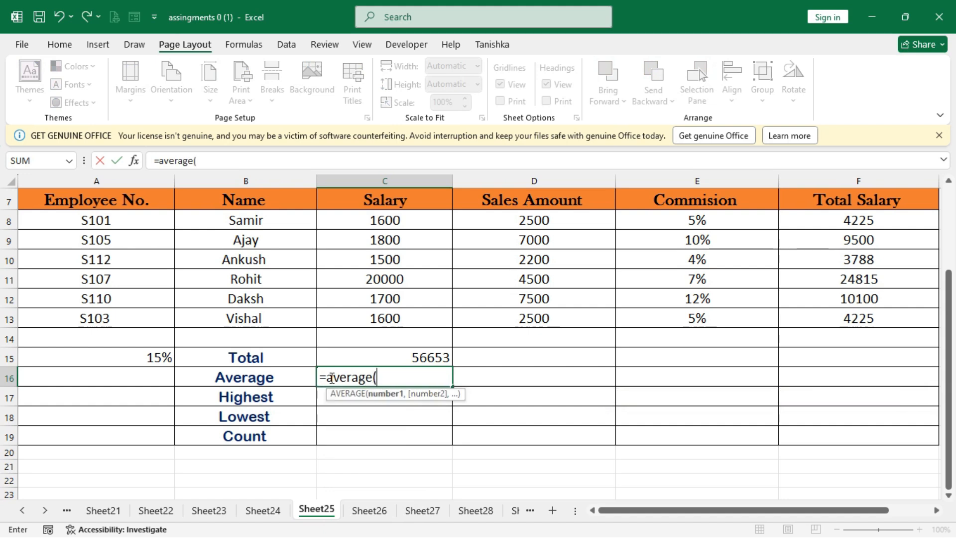
pyautogui.moveTo(847, 221); pyautogui.dragTo(848, 318)
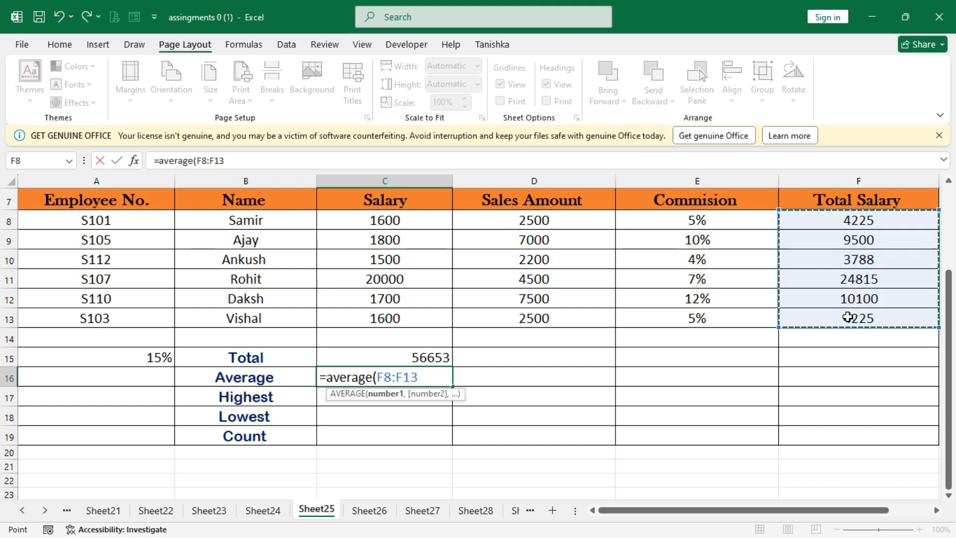
pyautogui.write(')')
pyautogui.press('Return')
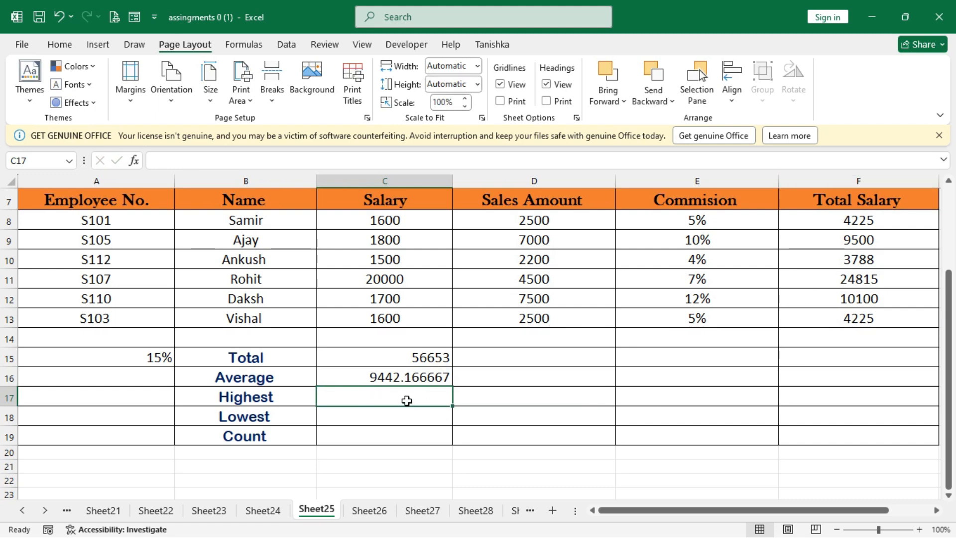
# Find the Highest value in C17 with a MAX formula over the total salaries in F8:F13.
pyautogui.write('=max')
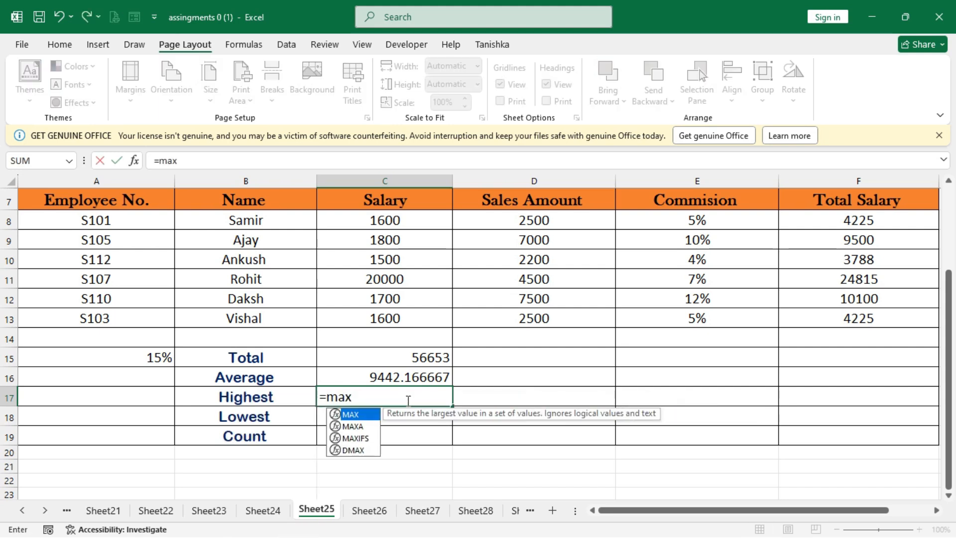
pyautogui.write('(')
pyautogui.moveTo(801, 220); pyautogui.dragTo(815, 314)
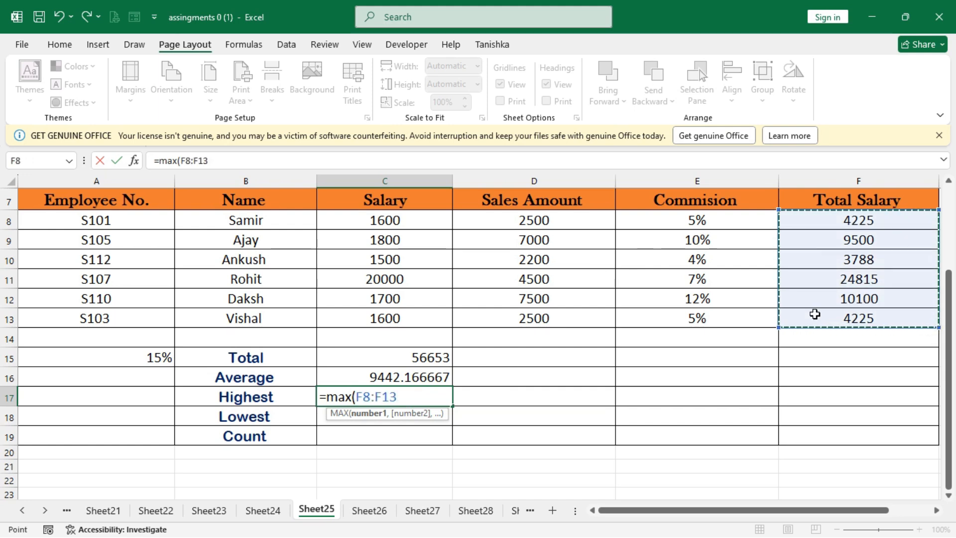
pyautogui.write(')')
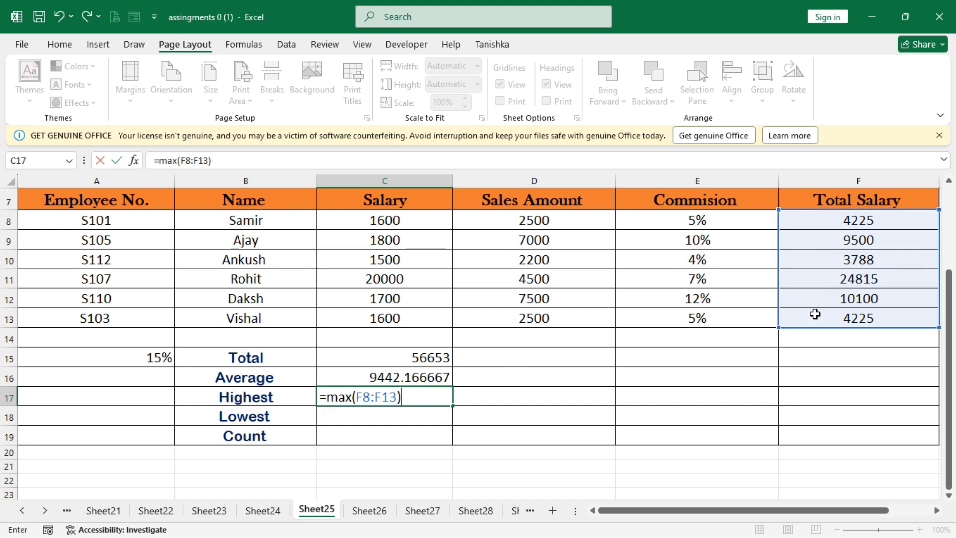
pyautogui.press('Return')
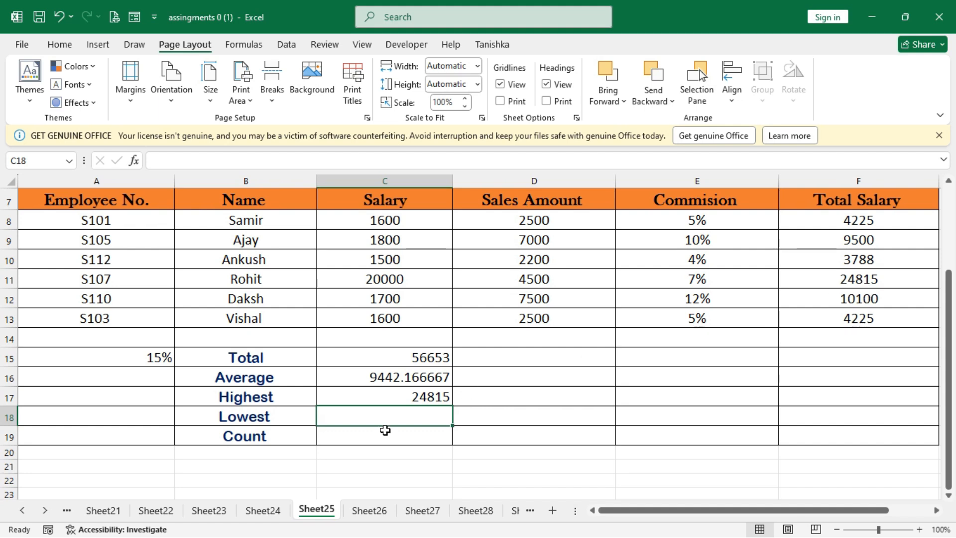
# Find the Lowest value in C18 with a MIN formula over the total salaries in F8:F13.
pyautogui.write('=')
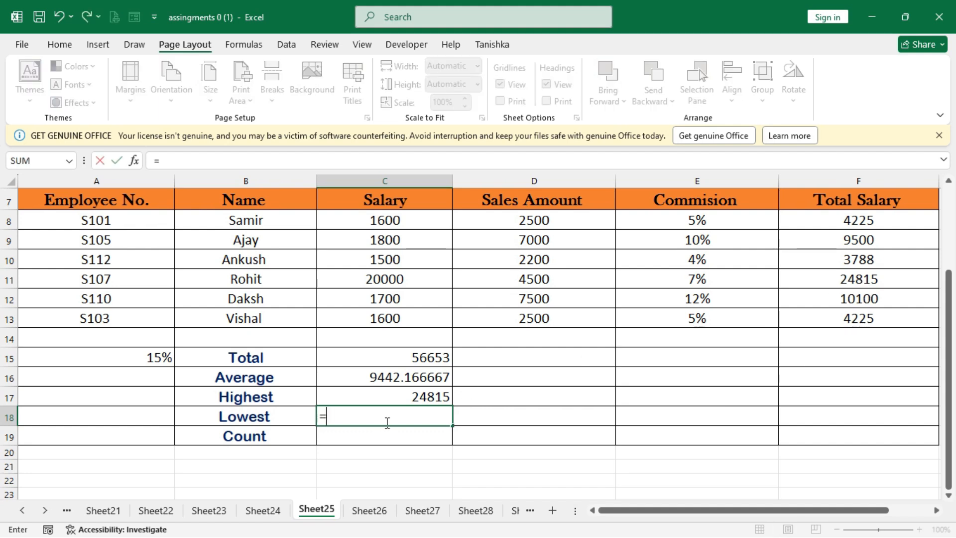
pyautogui.write('min')
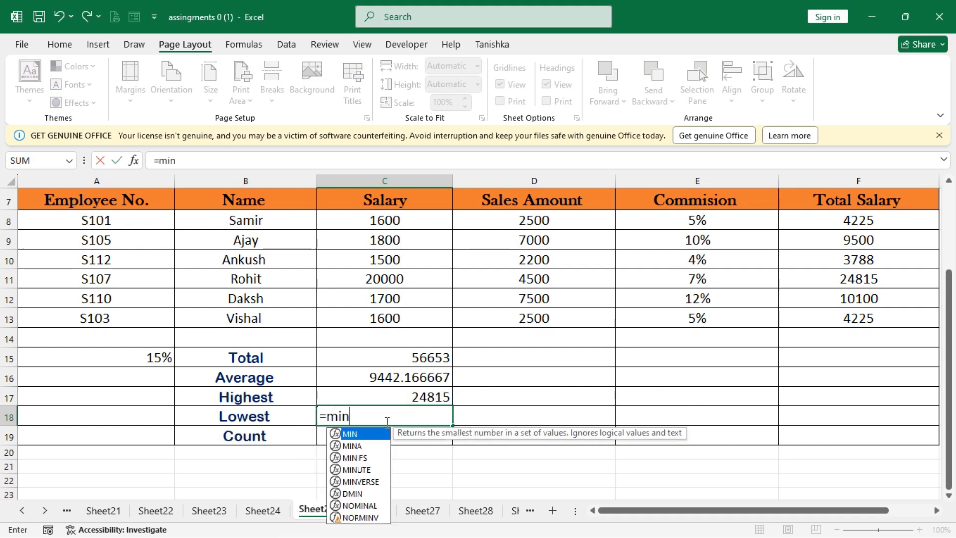
pyautogui.write('(')
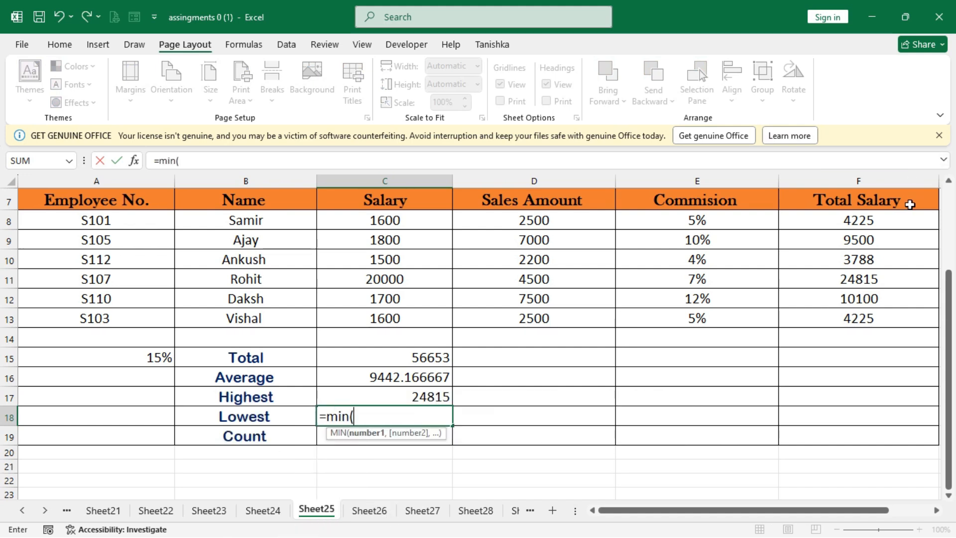
pyautogui.moveTo(890, 221); pyautogui.dragTo(891, 314)
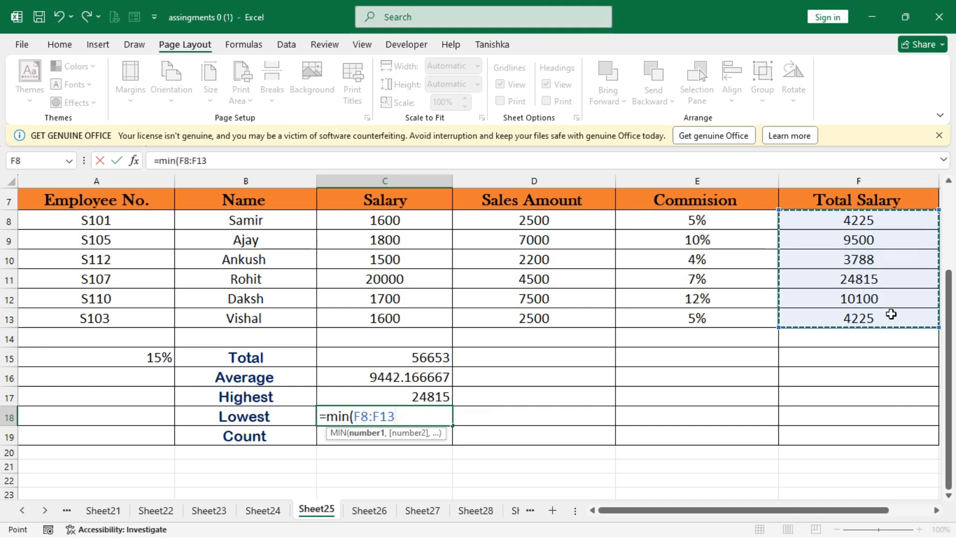
pyautogui.write(')')
pyautogui.press('Return')
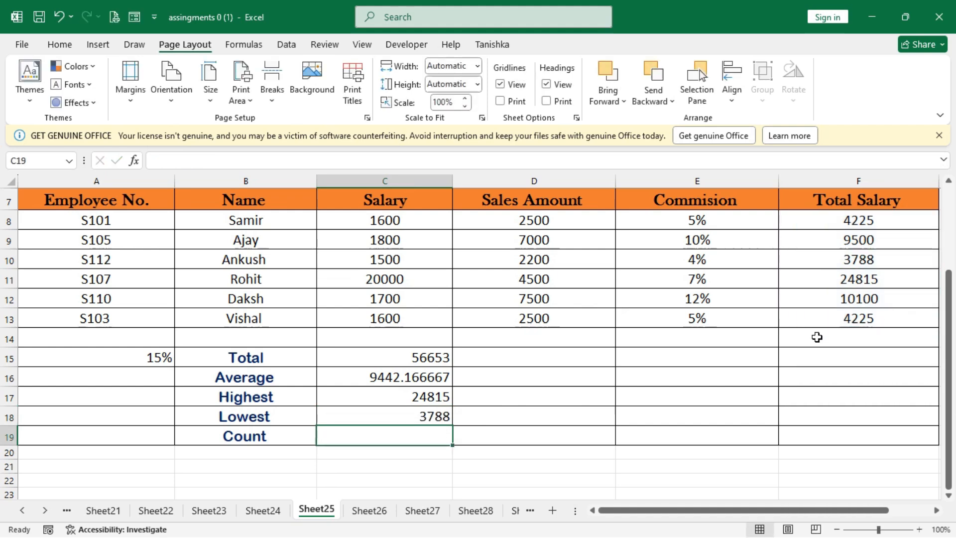
# Calculate the Count in C19 with a COUNT formula over the total salaries in F8:F13.
pyautogui.write('=')
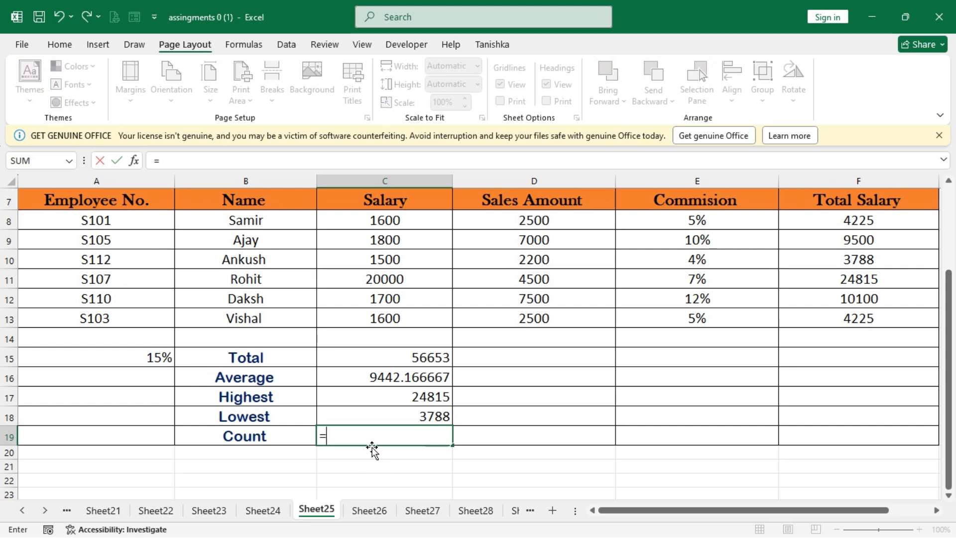
pyautogui.write('count')
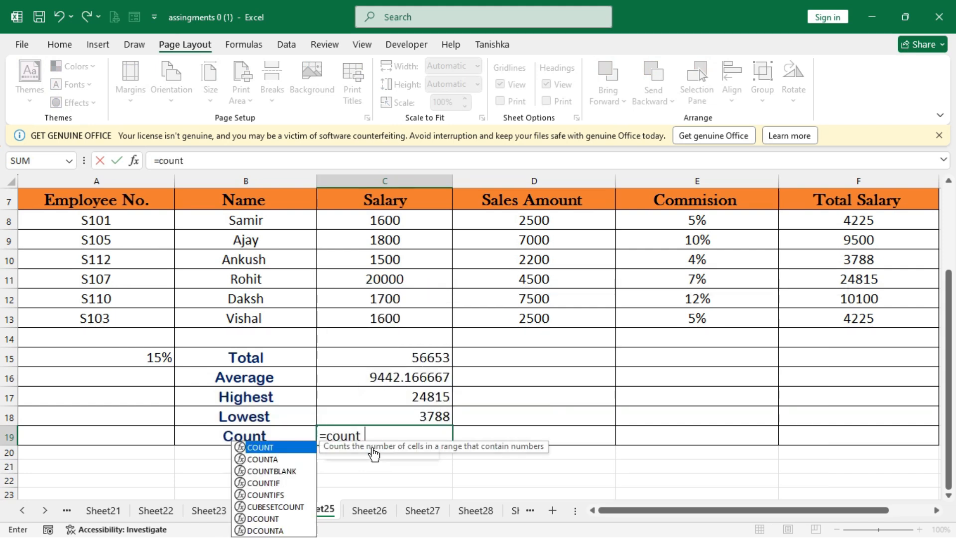
pyautogui.write('(')
pyautogui.moveTo(866, 222); pyautogui.dragTo(878, 330)
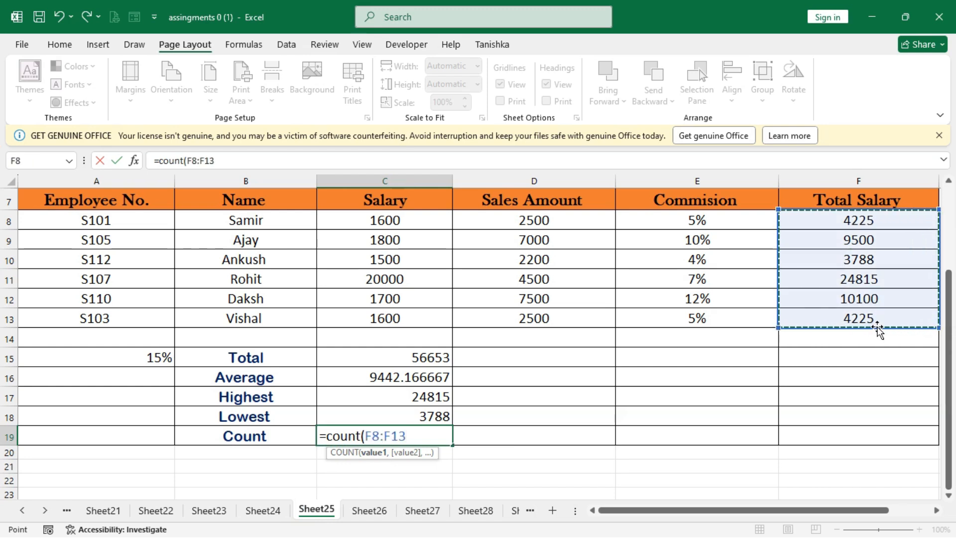
pyautogui.write(')')
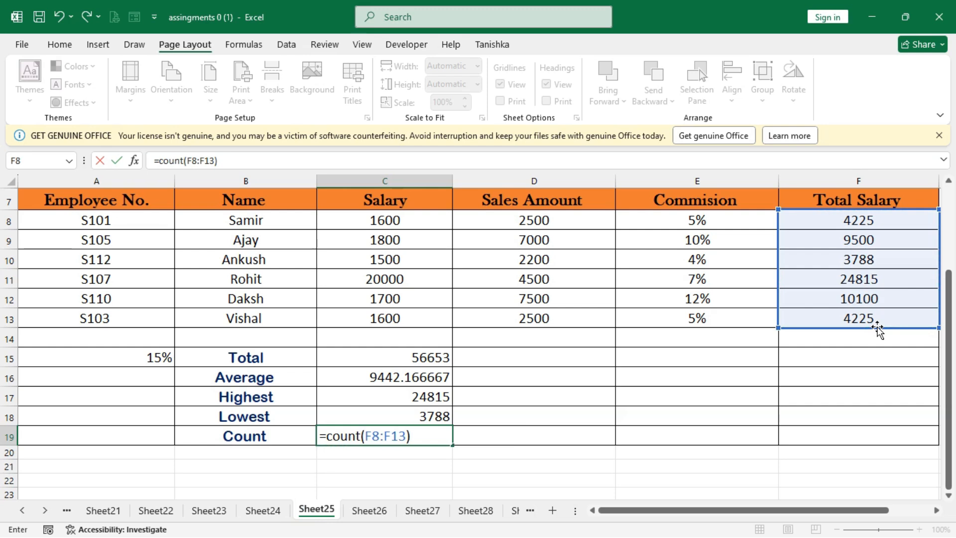
pyautogui.press('Return')
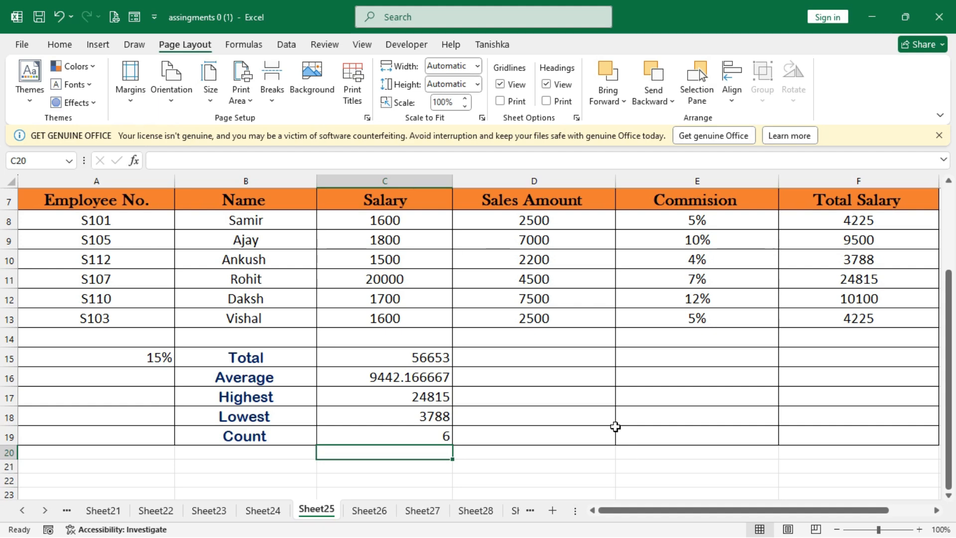
pyautogui.scroll(2, 616, 427)
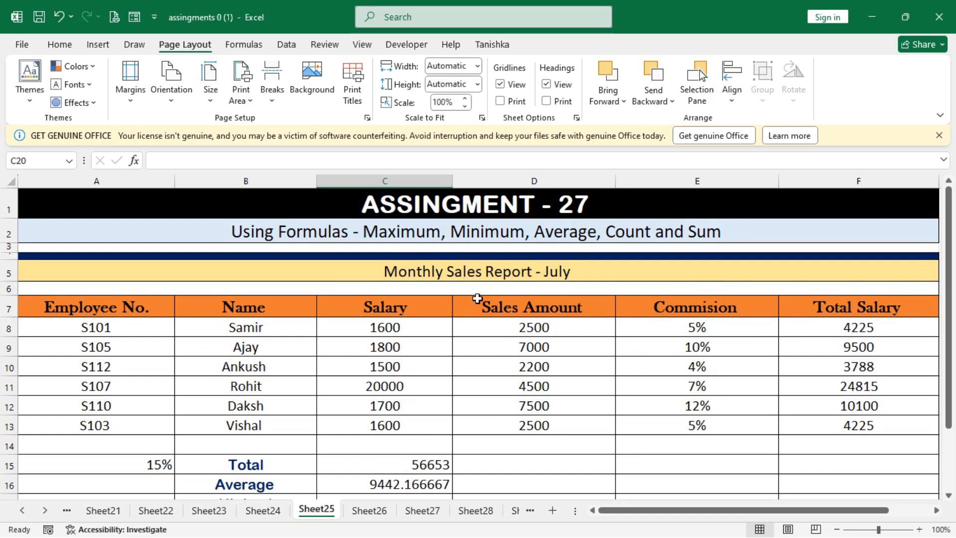
pyautogui.scroll(-2, 806, 298)
pyautogui.scroll(2, 805, 299)
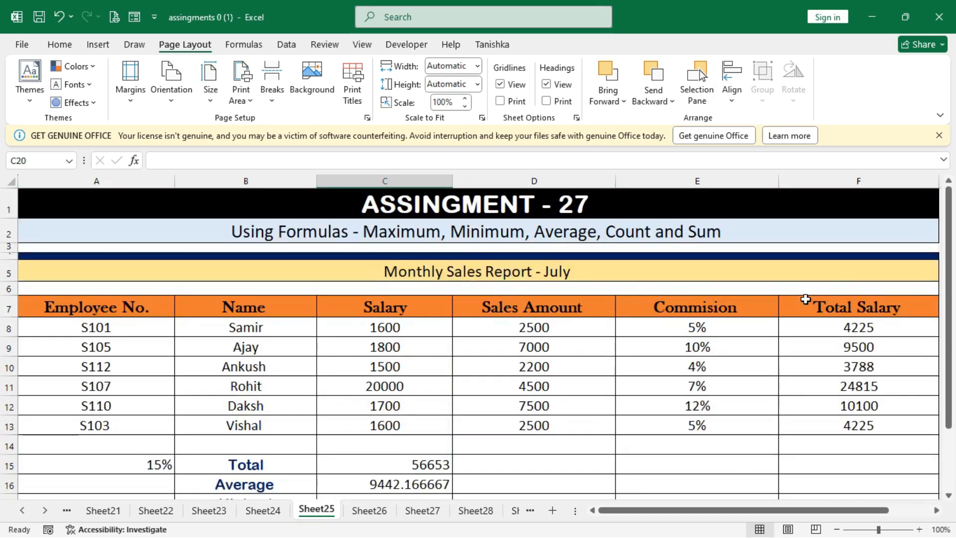